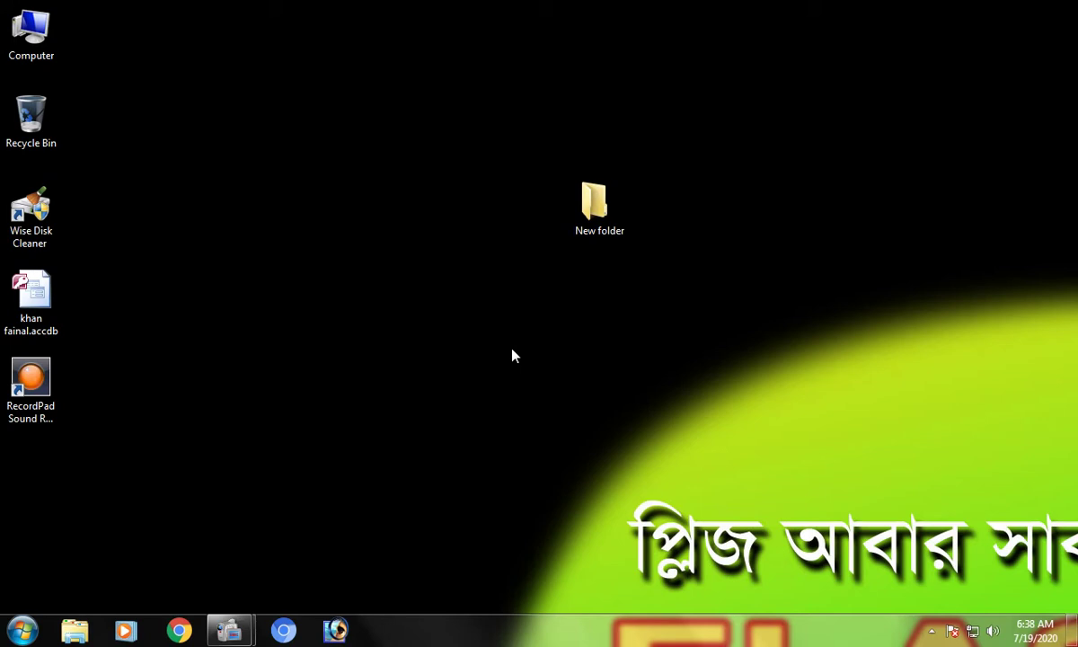
# - Extract All CPU Usb DRIVER Windos 7-8-10.zip from the desktop's New folder with 7-Zip into a subfolder of the same name
pyautogui.doubleClick(579, 229)
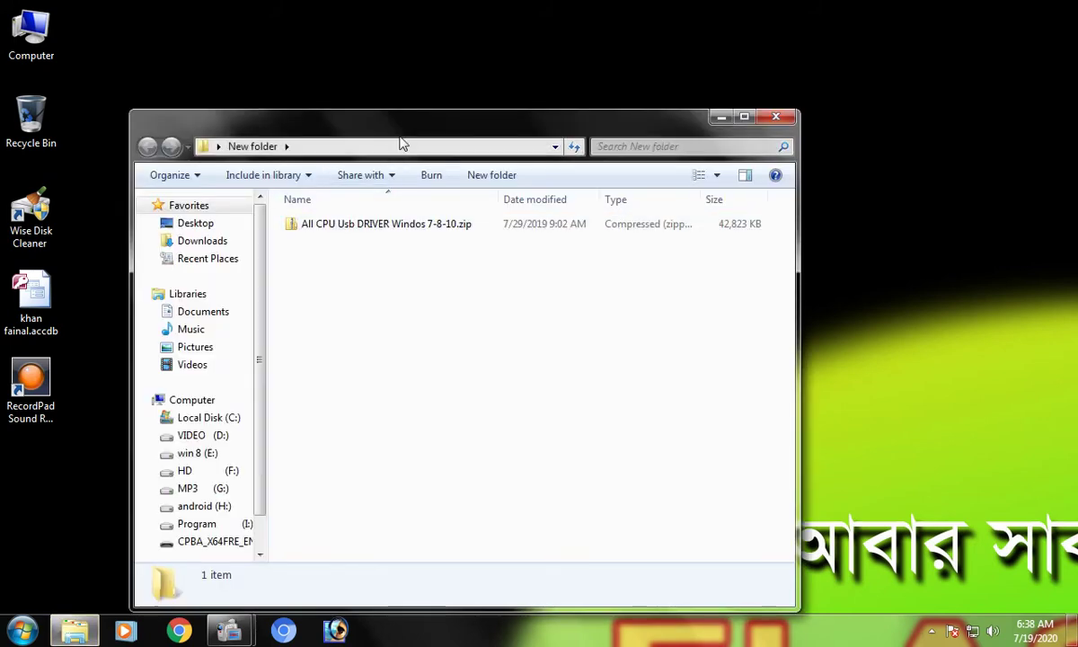
pyautogui.moveTo(429, 123); pyautogui.dragTo(440, 116)
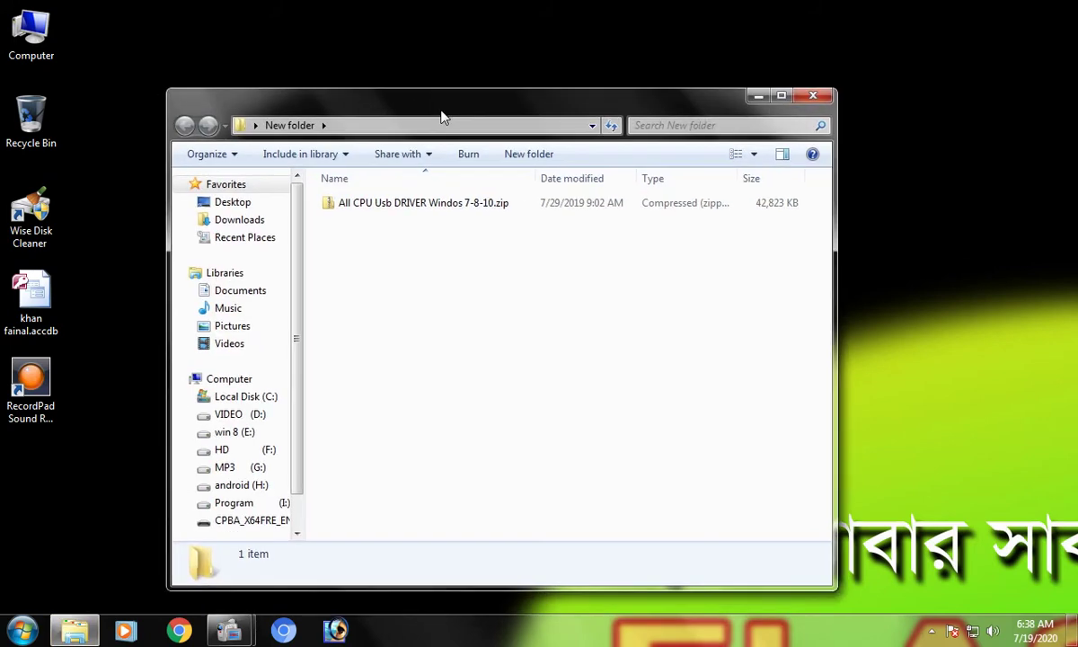
pyautogui.rightClick(419, 204)
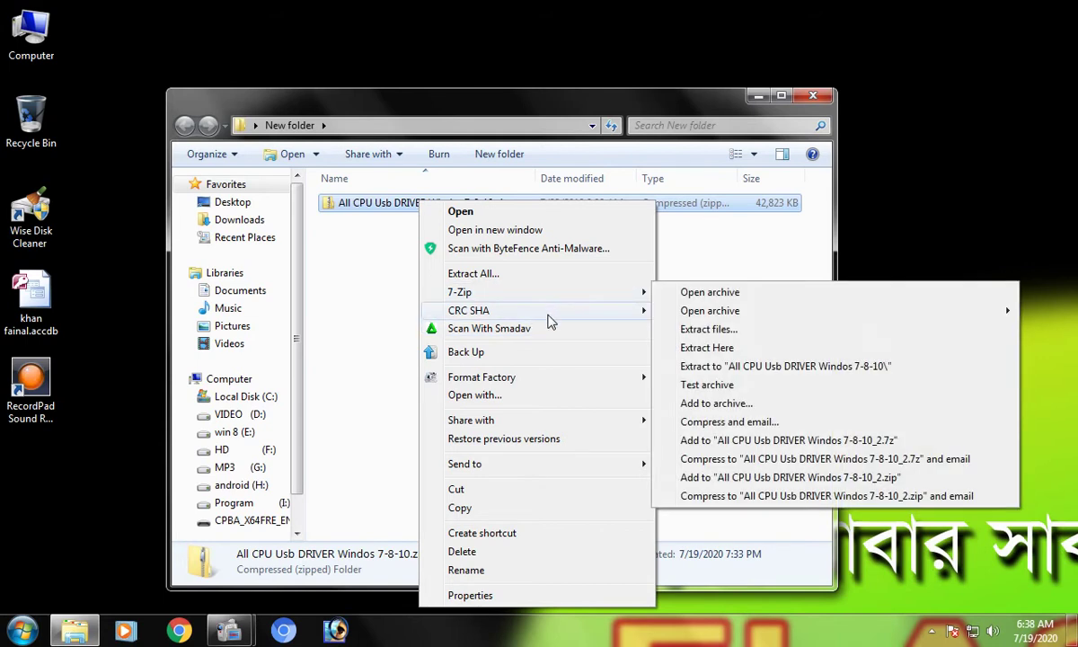
pyautogui.moveTo(543, 294)
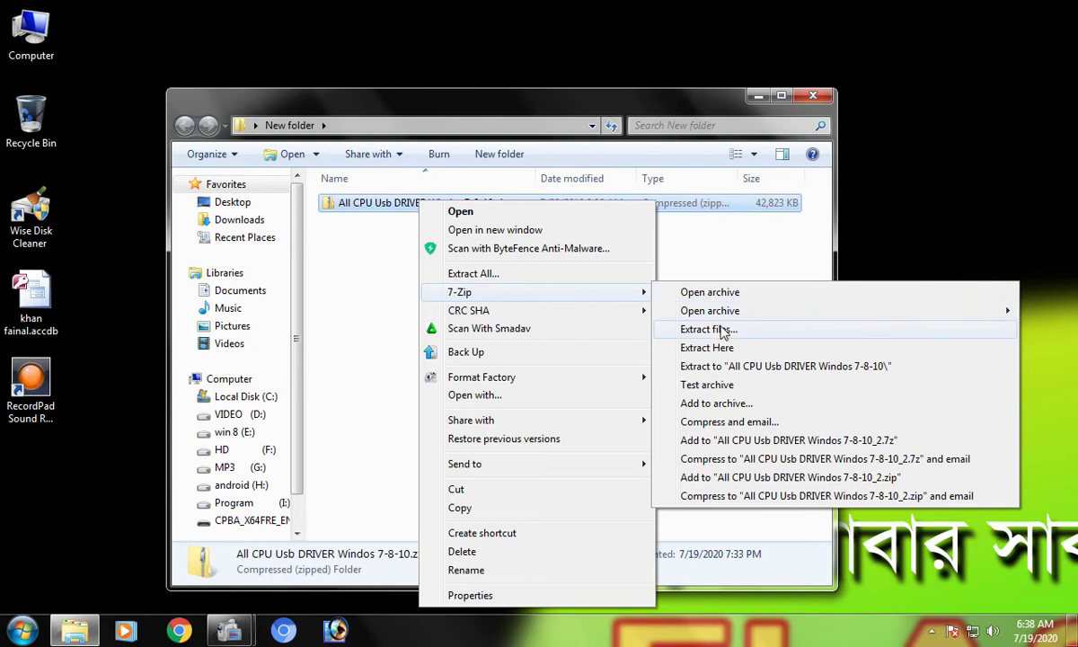
pyautogui.click(719, 330)
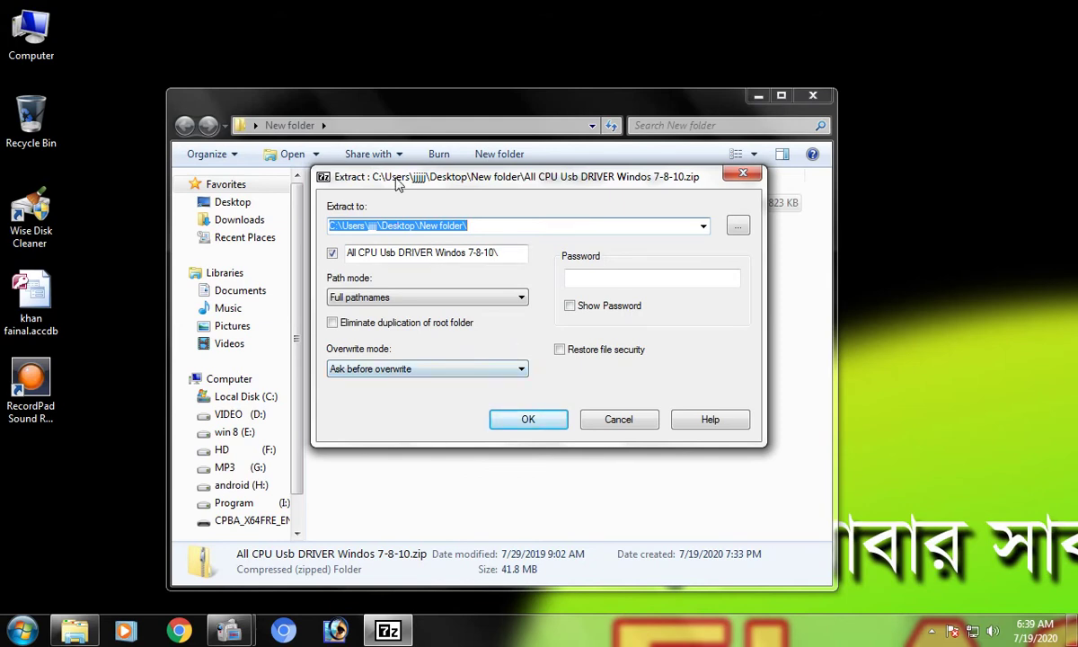
pyautogui.click(527, 422)
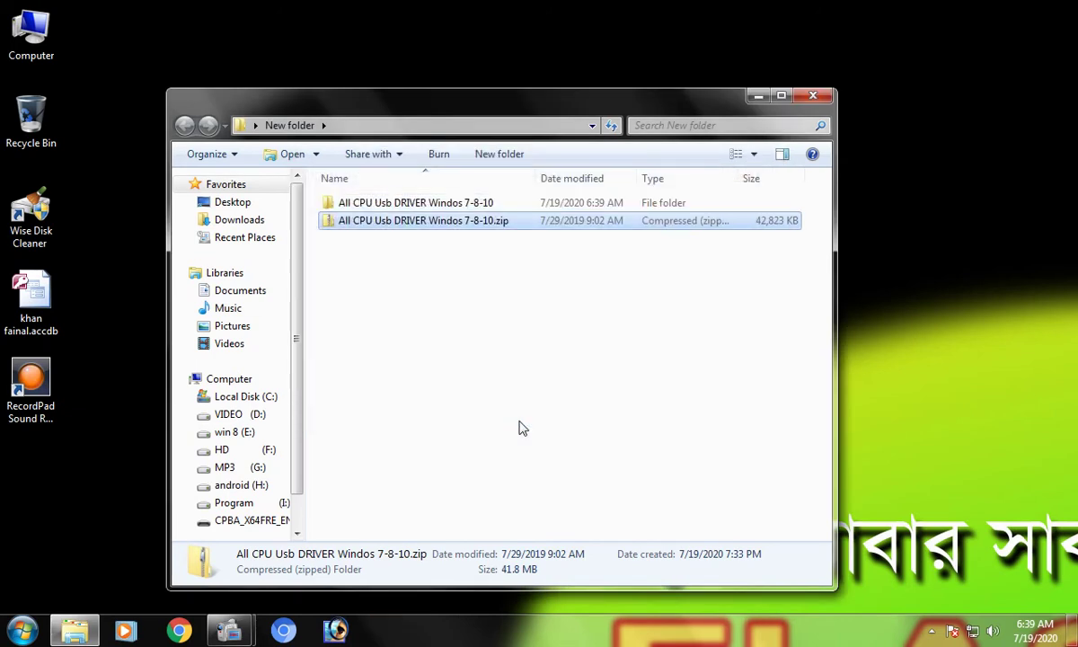
# - Launch the Miracle Driver Installation application from the extracted folder and agree to its license terms
pyautogui.doubleClick(454, 203)
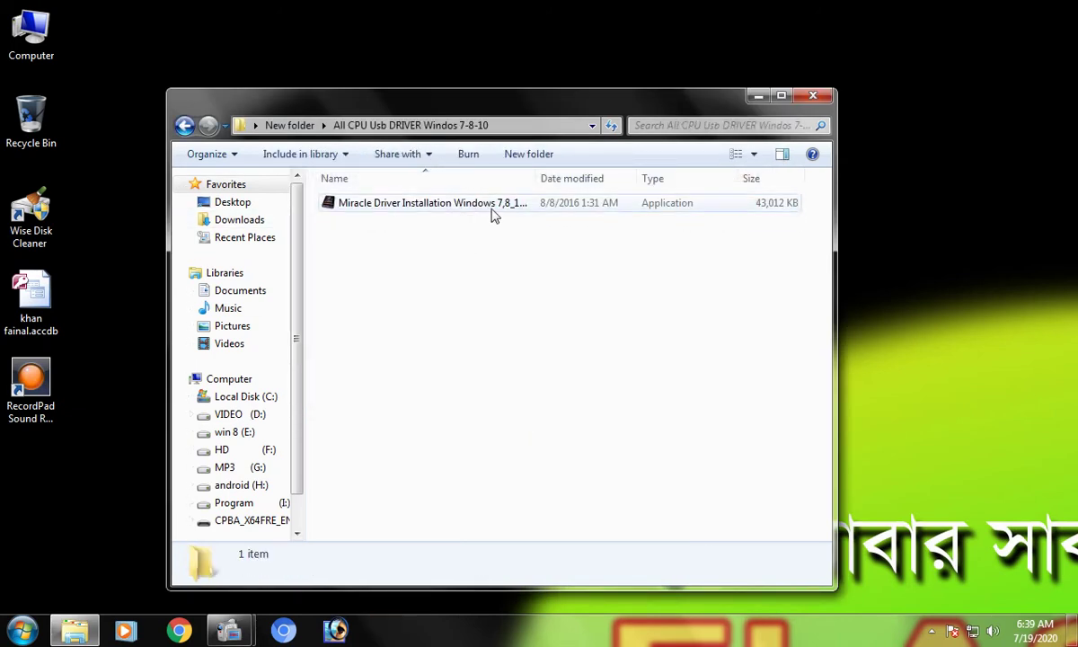
pyautogui.click(518, 212)
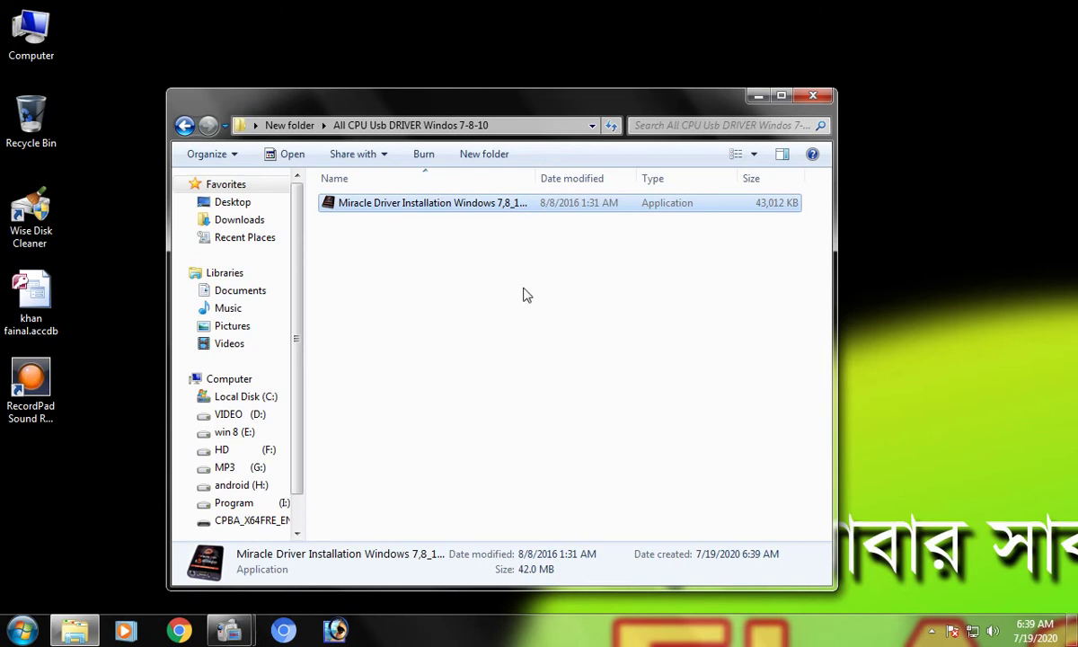
pyautogui.click(404, 320)
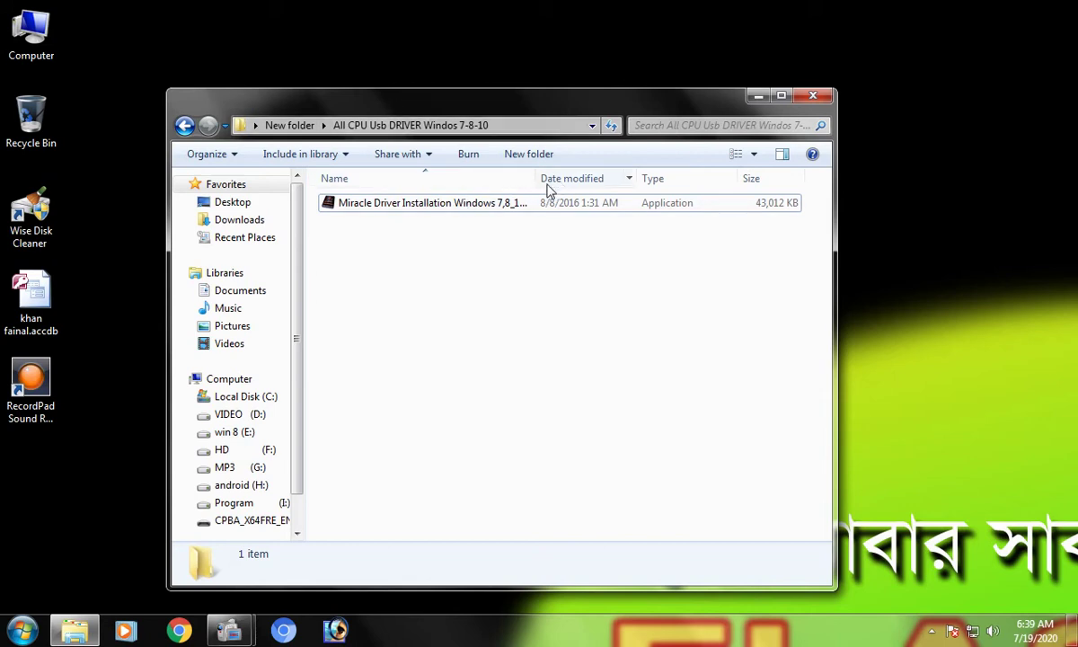
pyautogui.rightClick(401, 203)
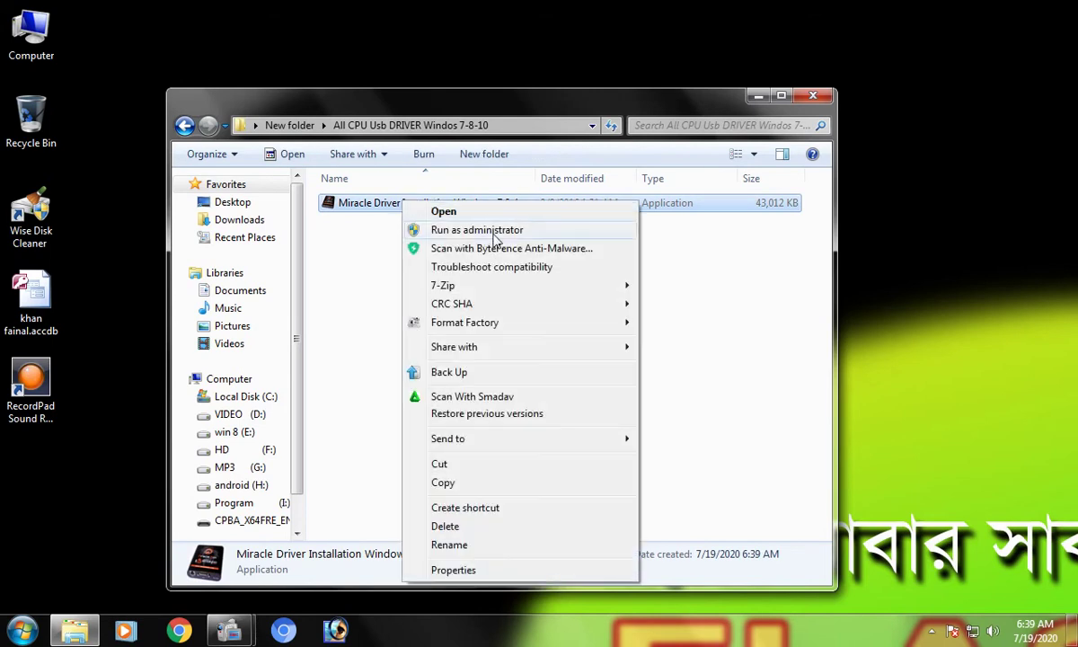
pyautogui.click(467, 214)
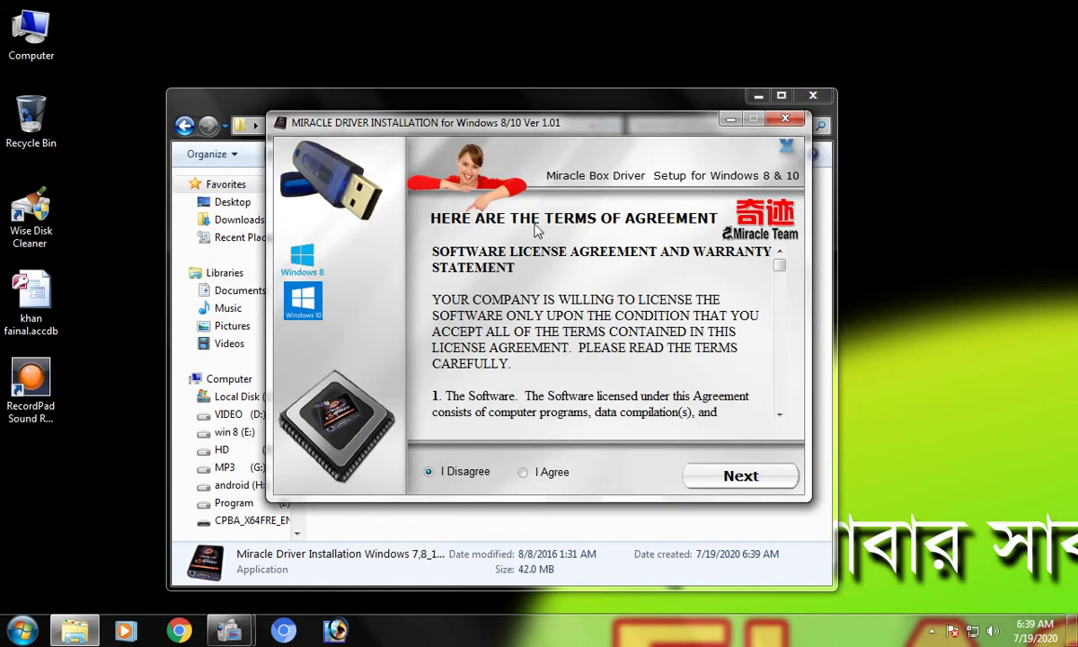
pyautogui.click(526, 477)
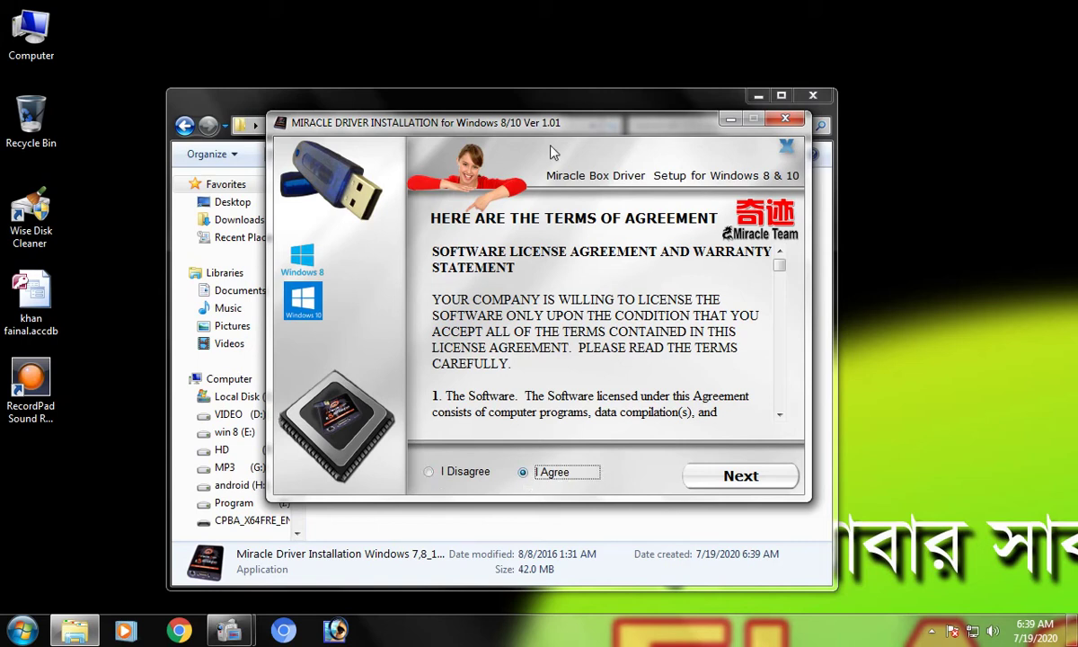
pyautogui.click(748, 480)
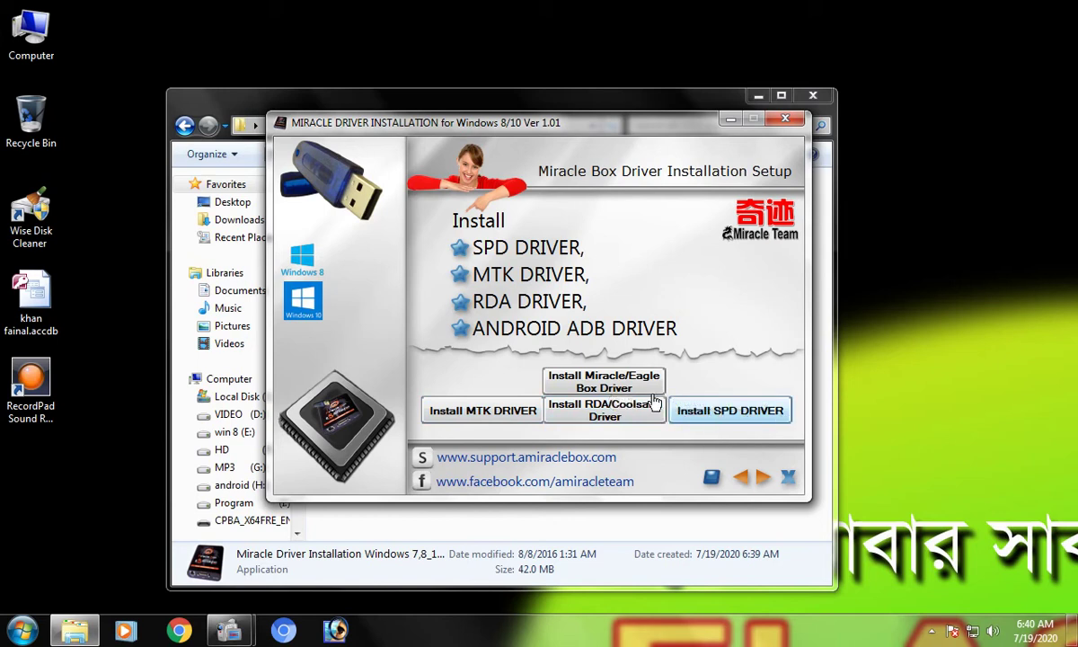
# - Start the Miracle/Eagle Box driver installation and run the PL-2303 USB-to-Serial setup wizard
pyautogui.click(613, 388)
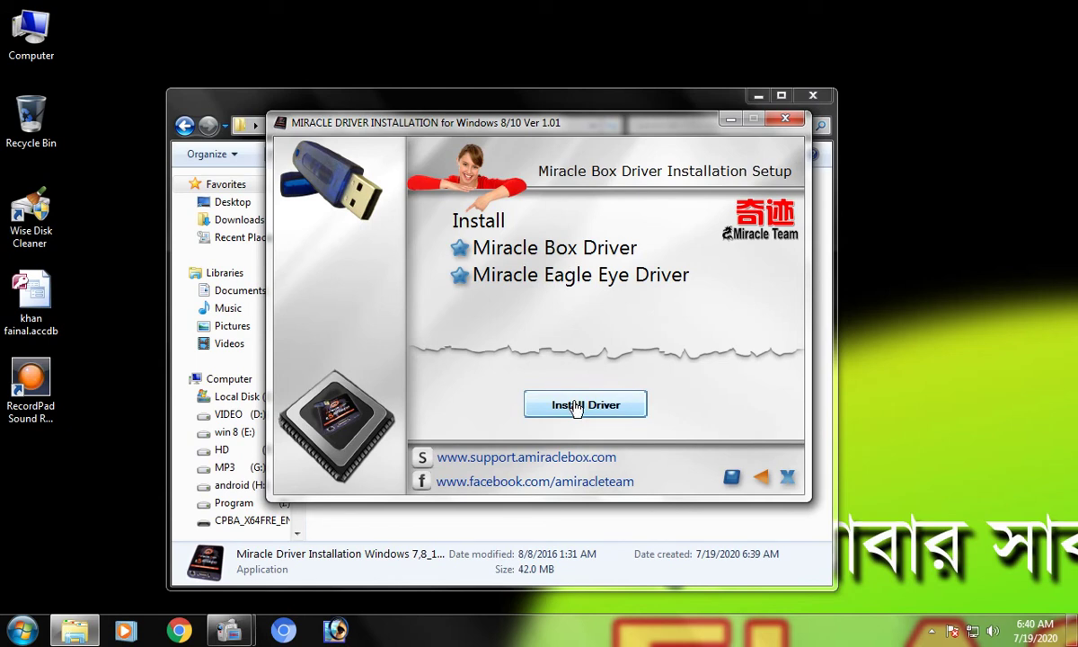
pyautogui.click(576, 405)
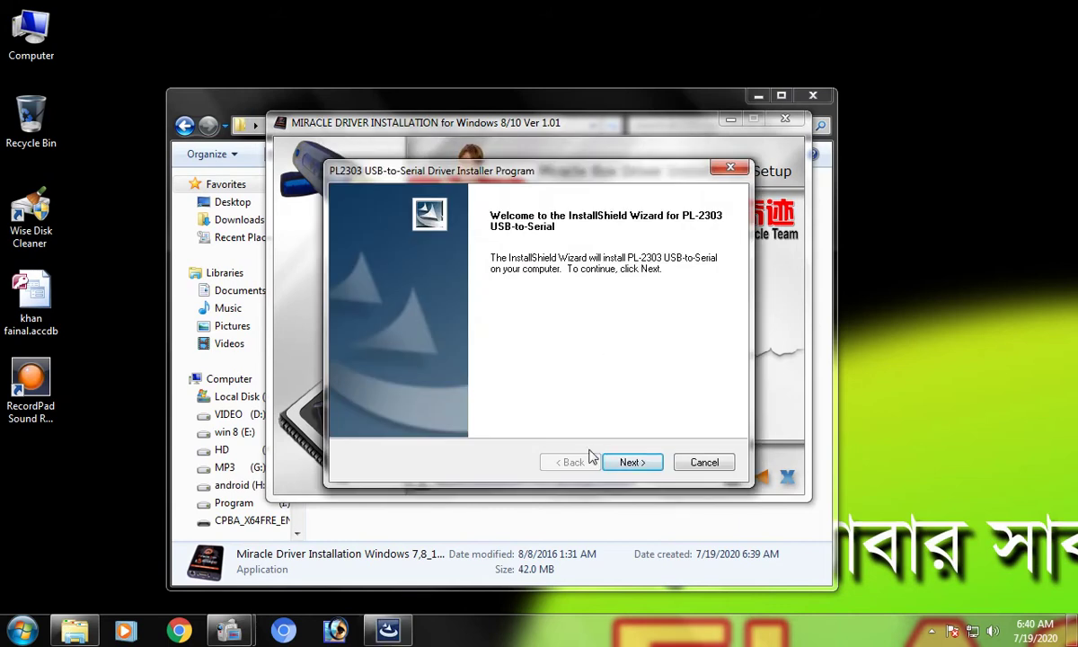
pyautogui.click(632, 462)
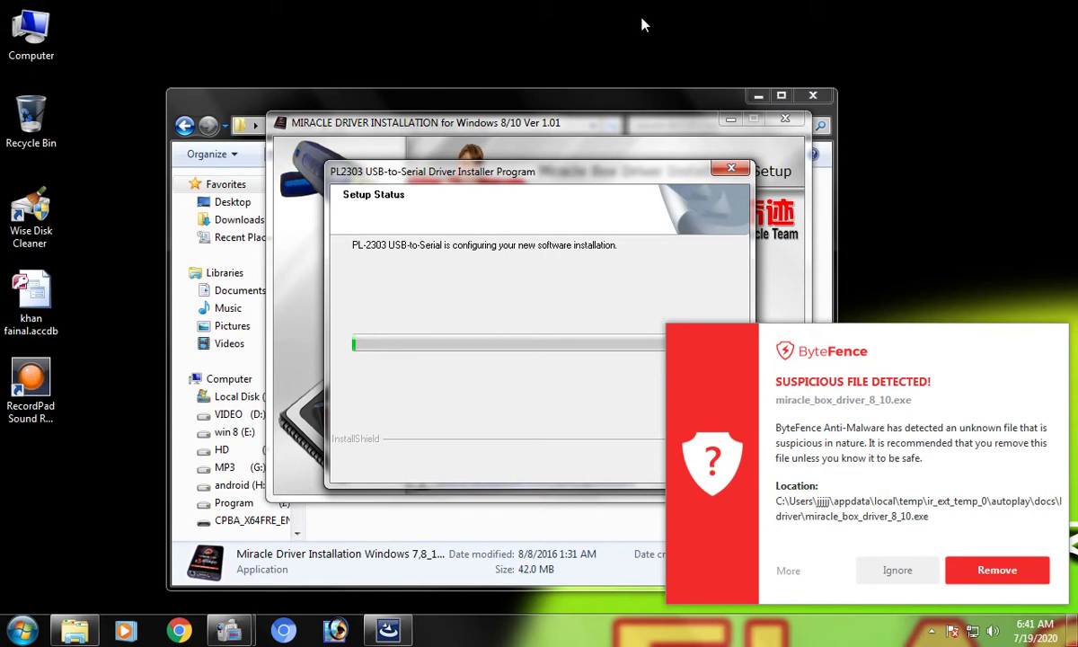
# - Ignore the ByteFence alert about miracle_box_driver_8_10.exe and quit ByteFence Anti-Malware
pyautogui.click(899, 571)
pyautogui.click(943, 509)
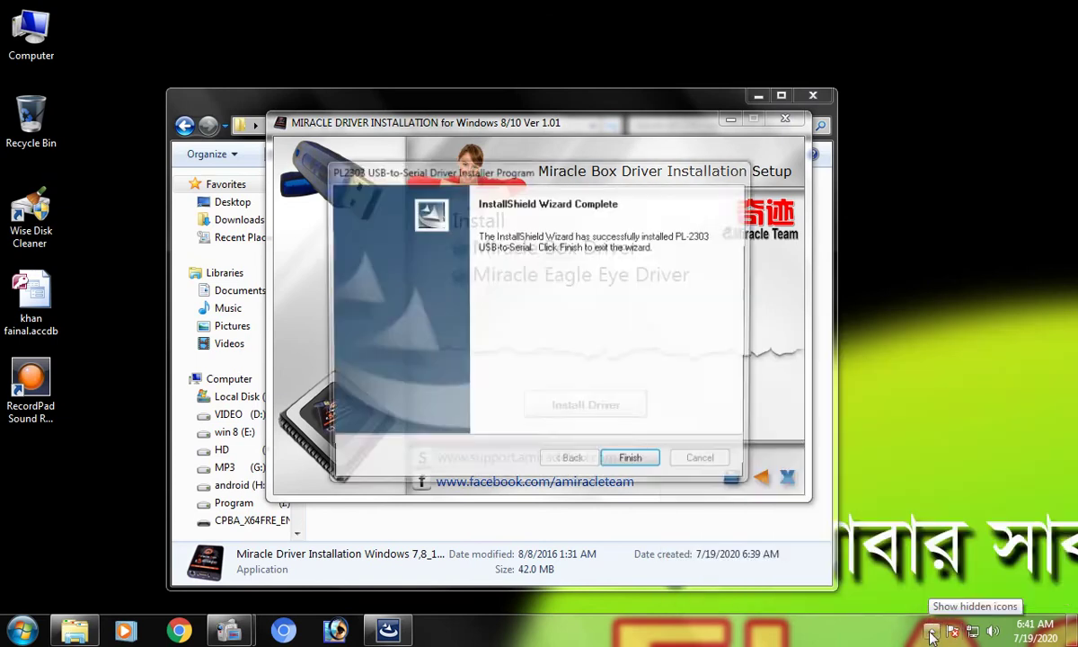
pyautogui.click(931, 632)
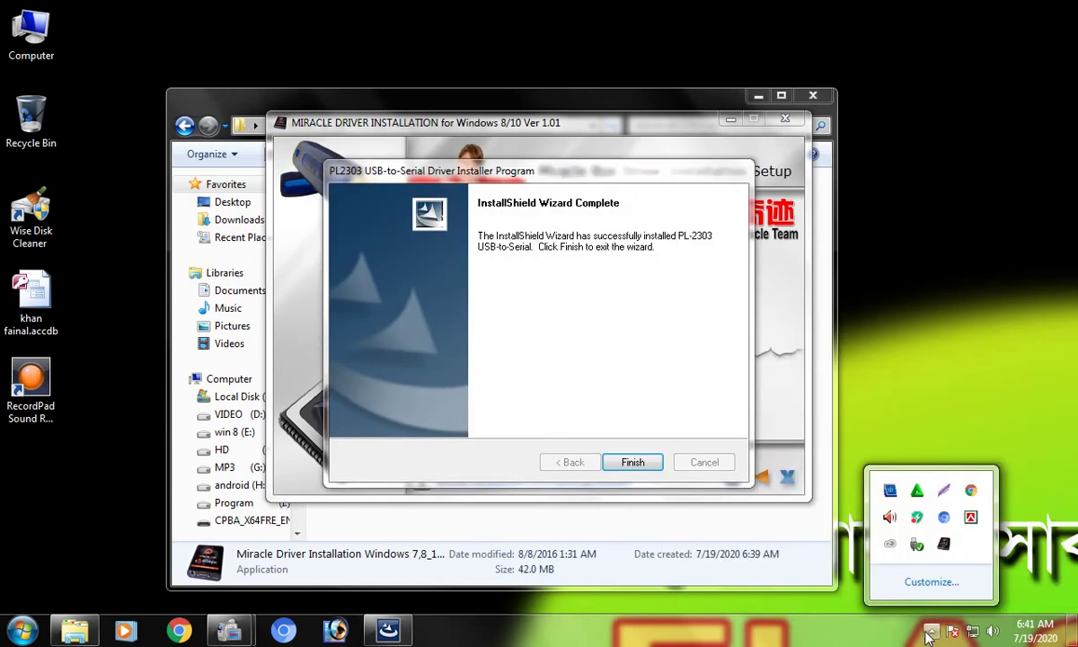
pyautogui.rightClick(916, 516)
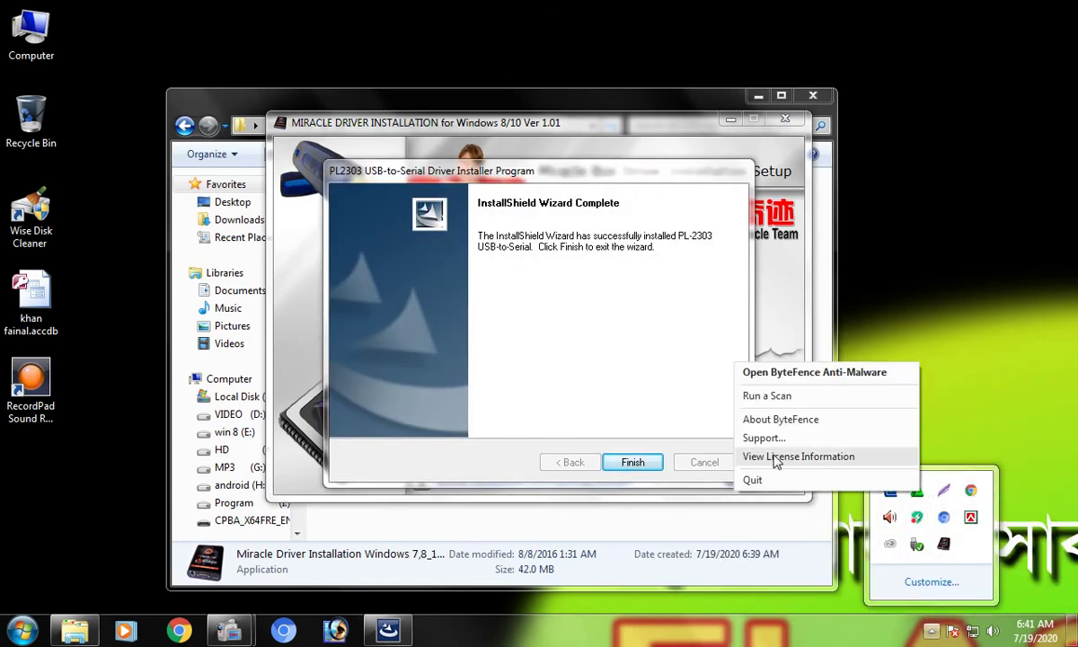
pyautogui.click(752, 480)
pyautogui.click(613, 391)
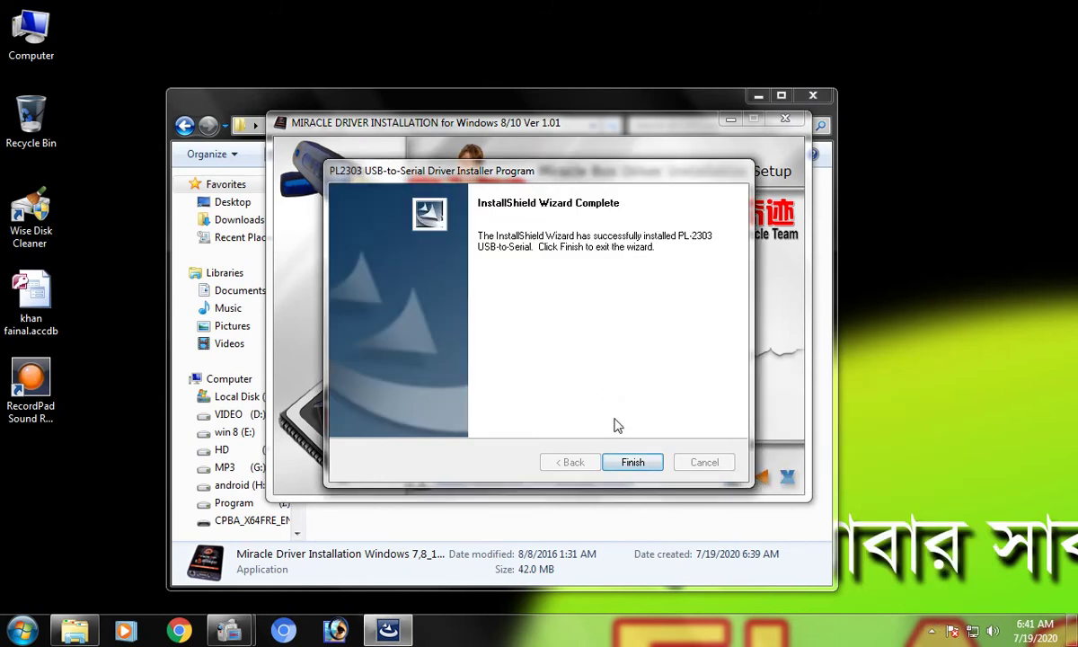
pyautogui.click(931, 631)
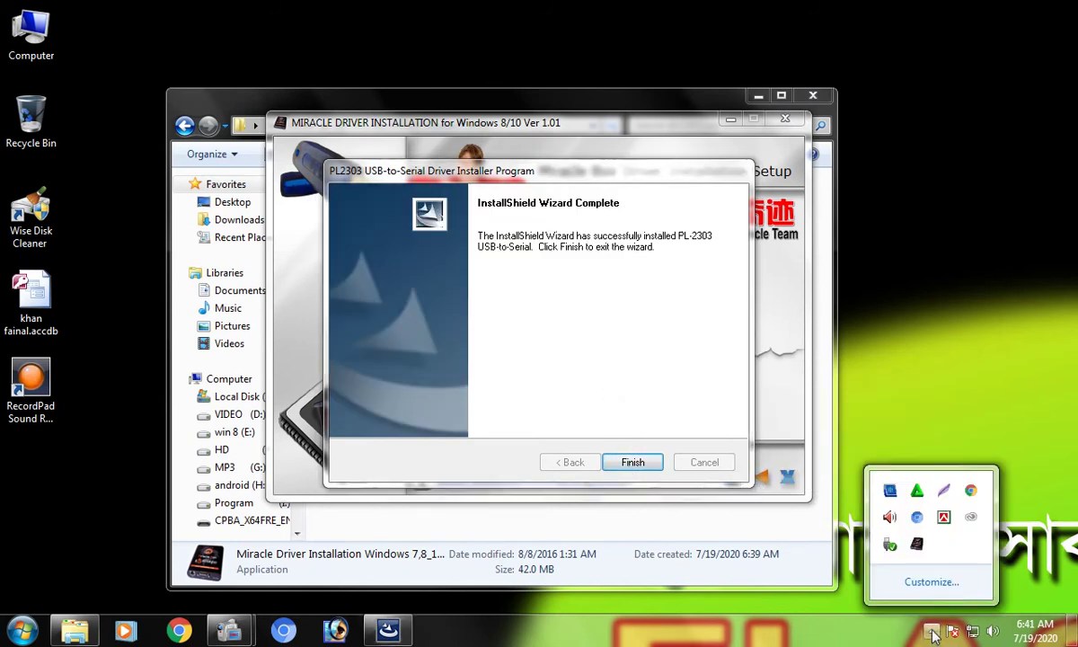
# - Finish the PL-2303 wizard and install the 64-bit Coolsand/RDA driver, allowing the unverified driver software
pyautogui.click(629, 460)
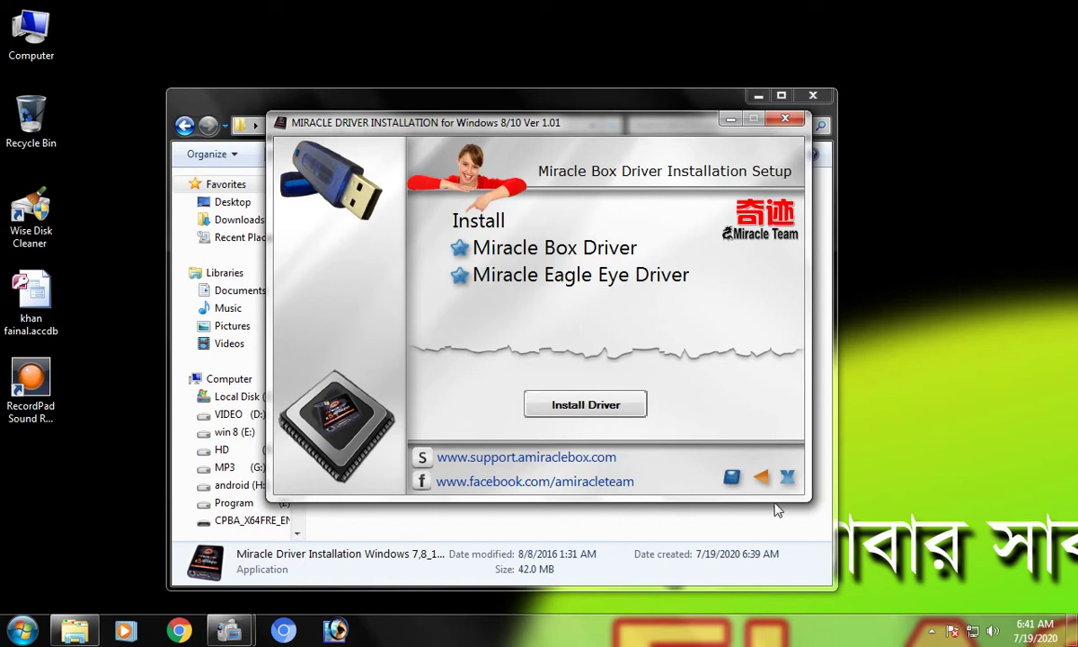
pyautogui.click(759, 480)
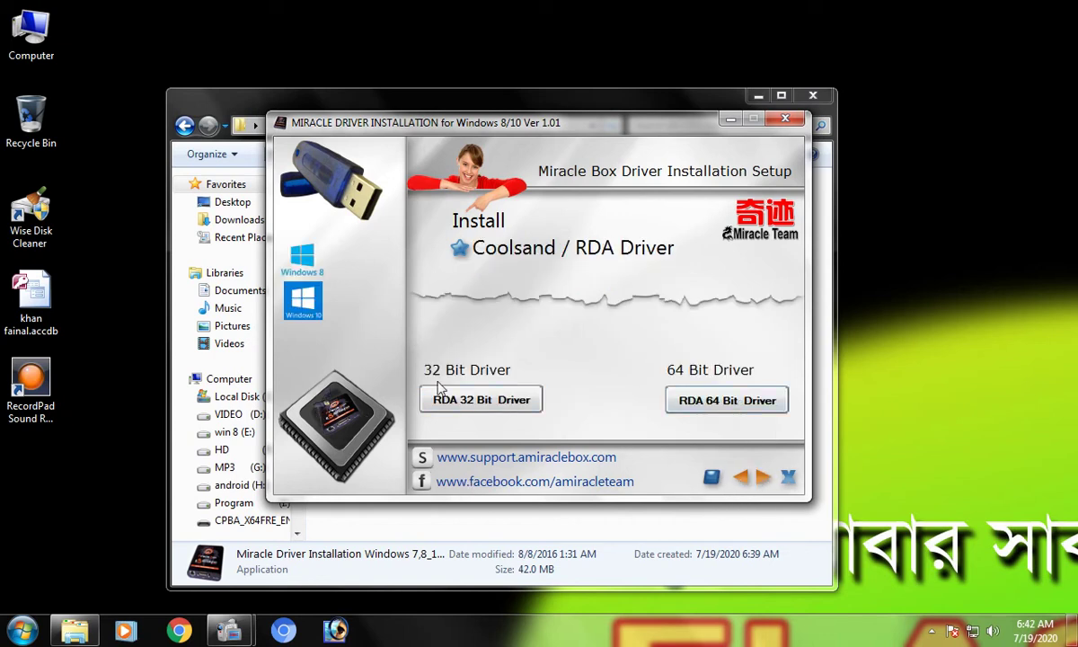
pyautogui.click(727, 400)
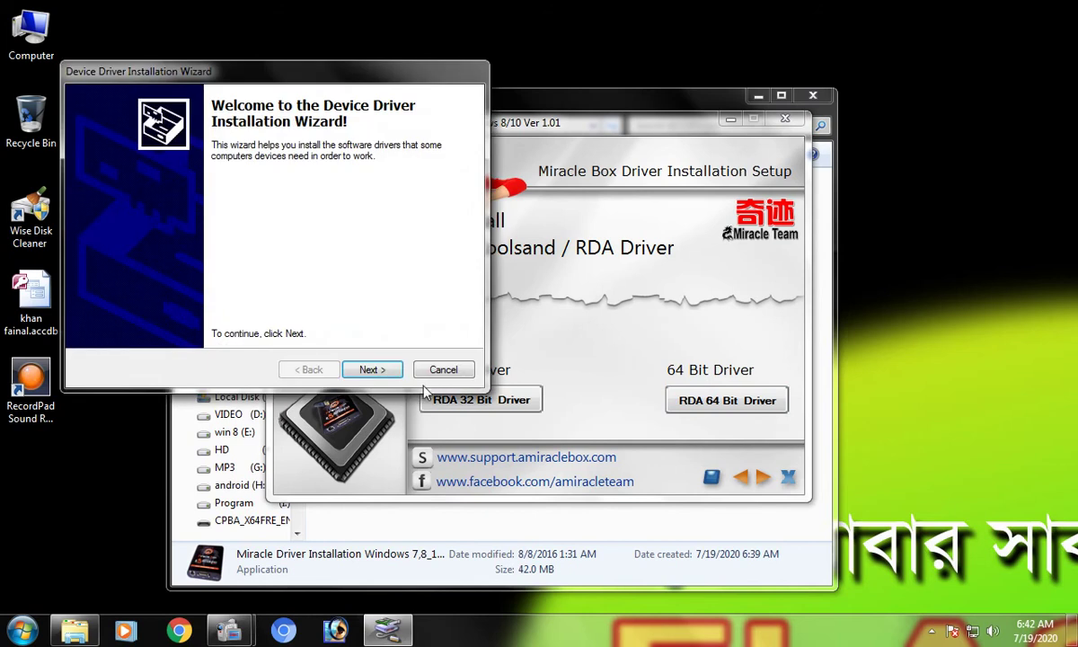
pyautogui.click(373, 369)
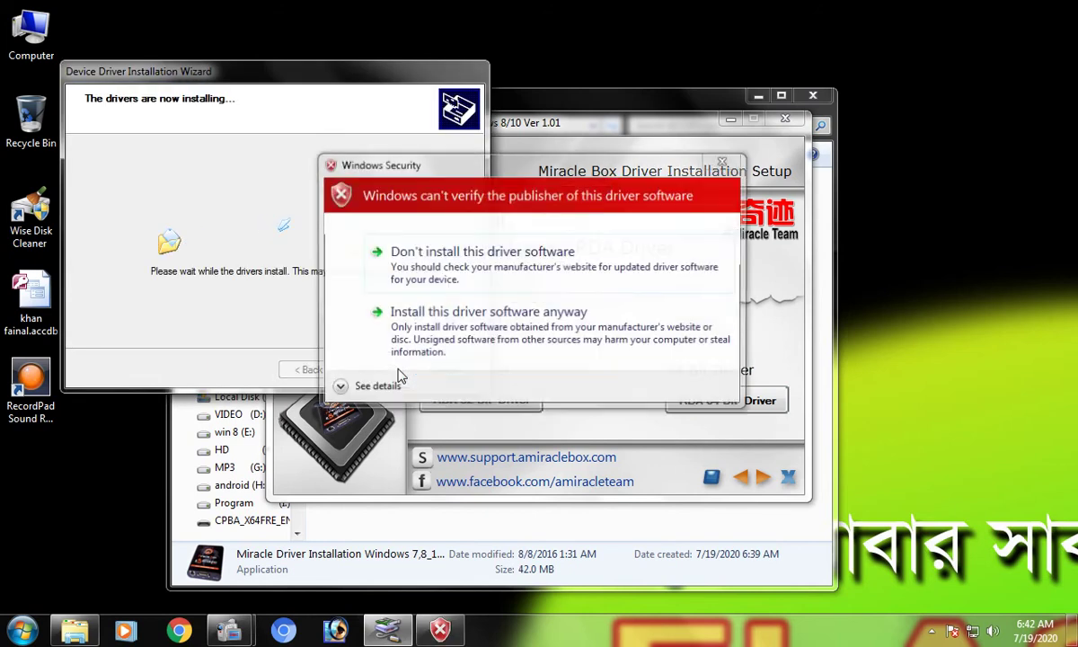
pyautogui.click(416, 332)
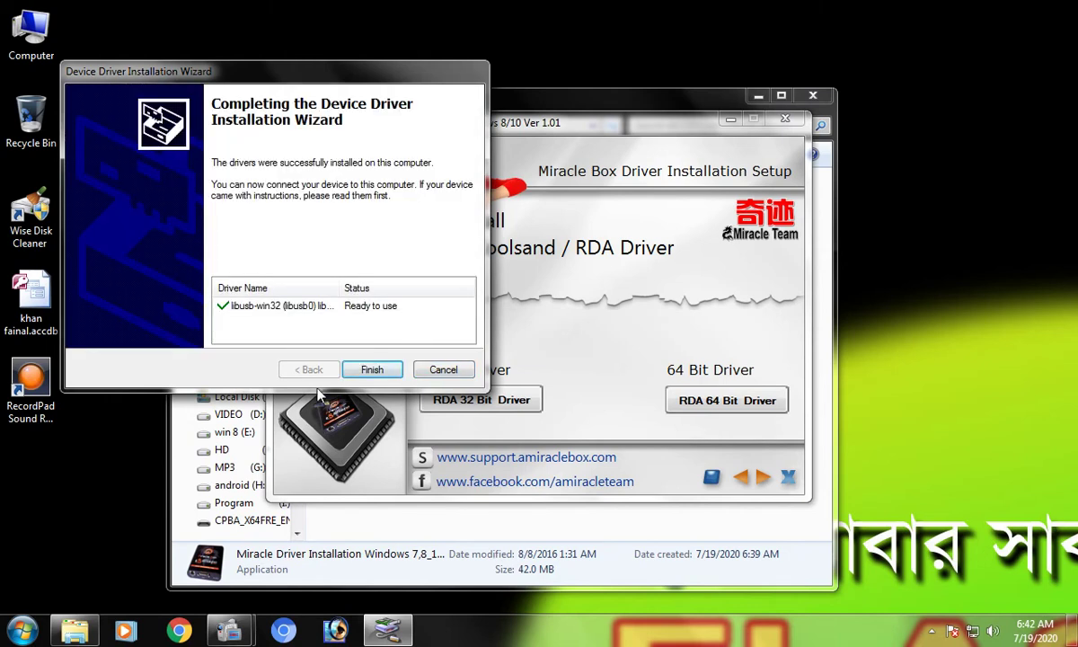
pyautogui.click(370, 369)
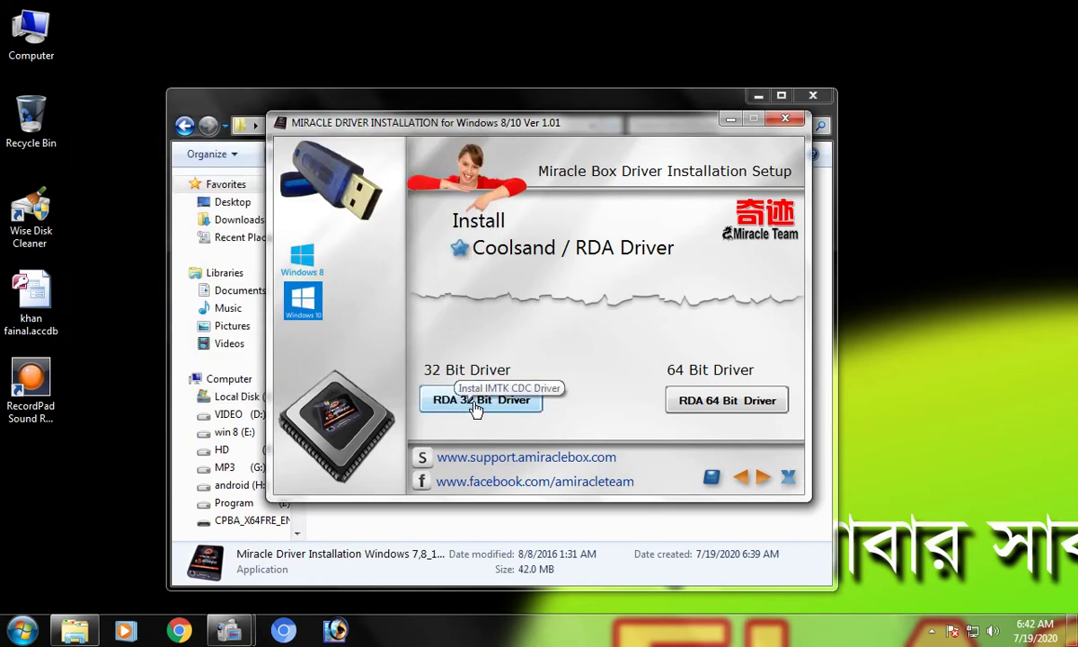
# - Install the 64-bit MTK VCOM driver, allowing each unverified driver, and finish the setup wizard
pyautogui.click(740, 478)
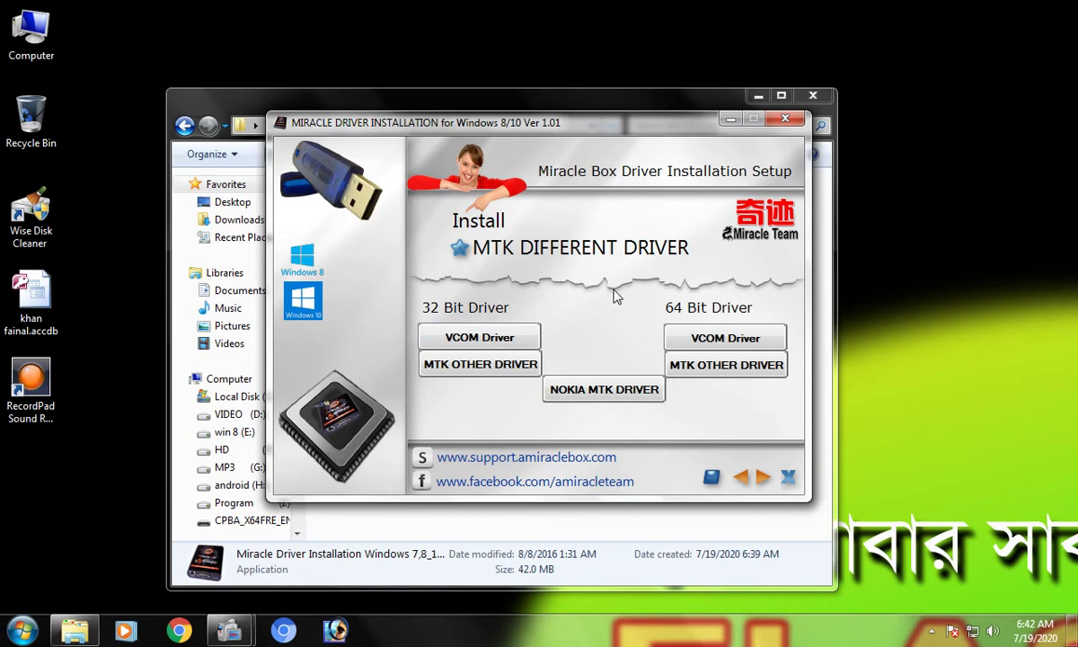
pyautogui.click(739, 344)
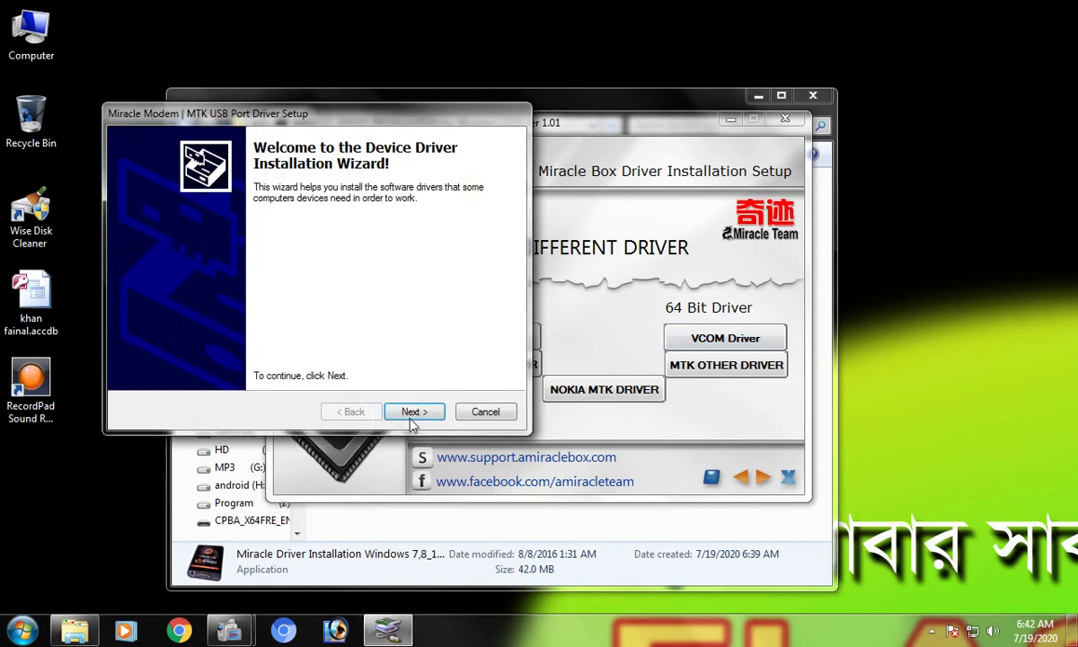
pyautogui.click(408, 411)
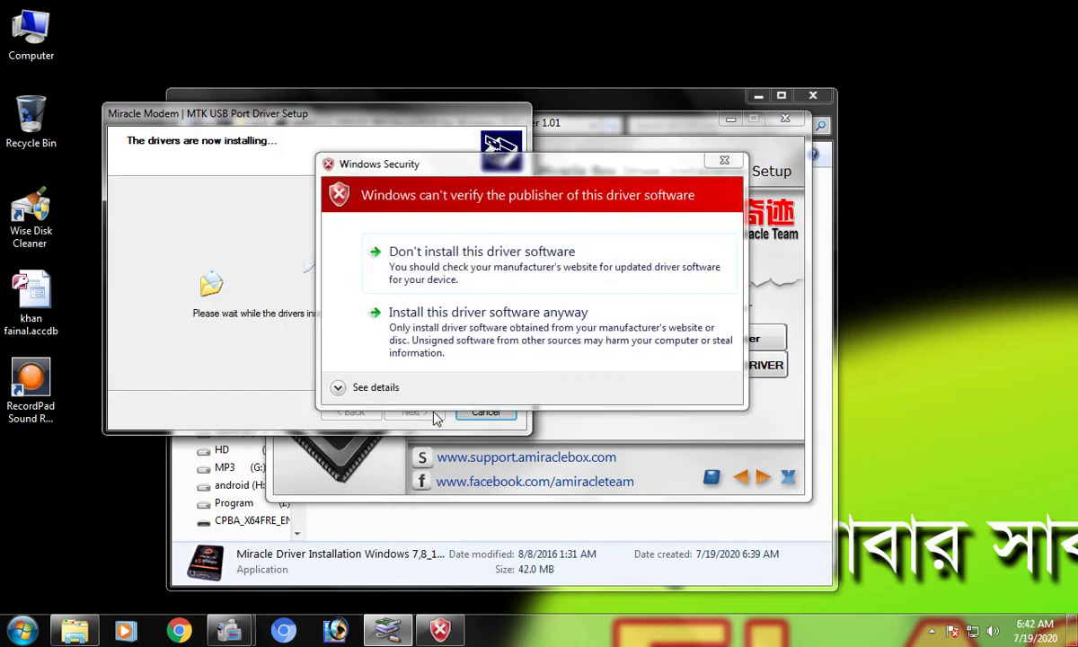
pyautogui.click(459, 334)
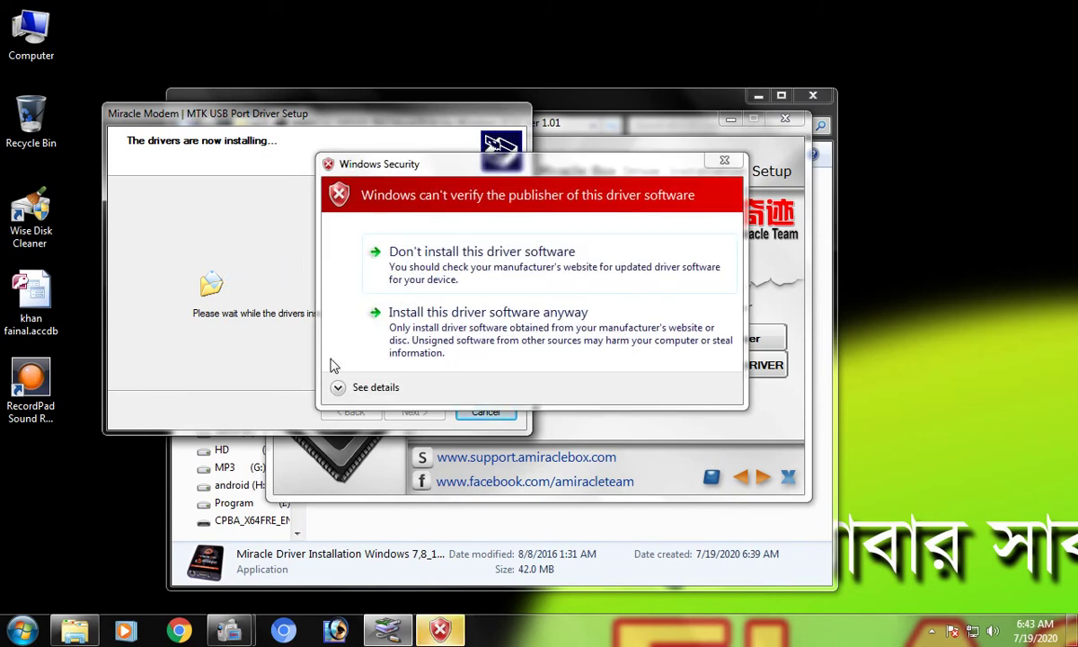
pyautogui.click(403, 325)
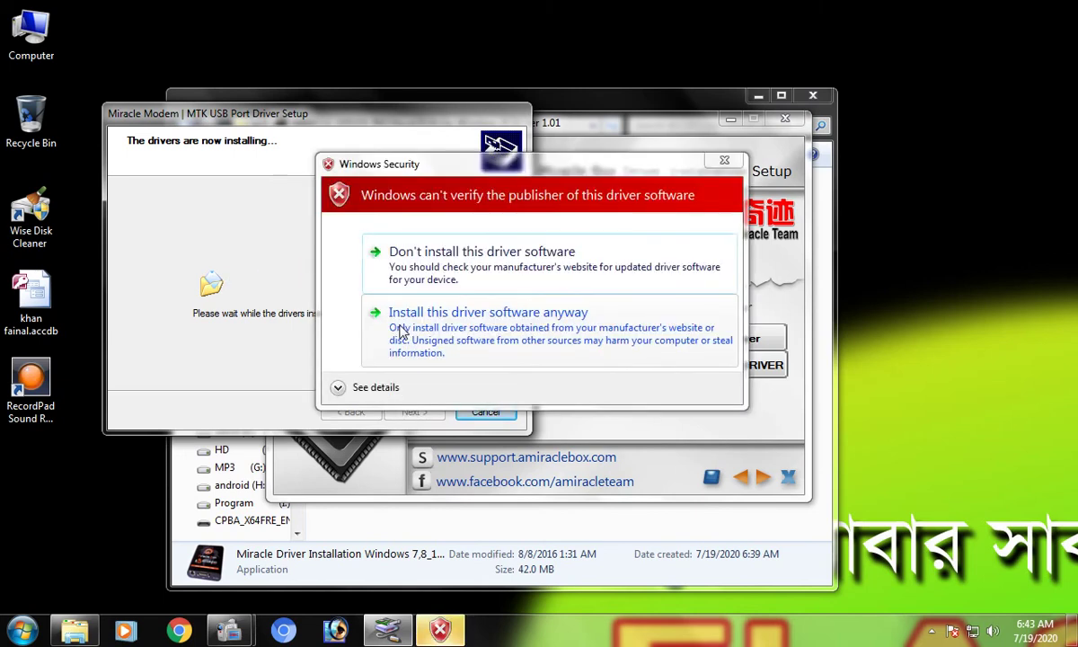
pyautogui.click(401, 334)
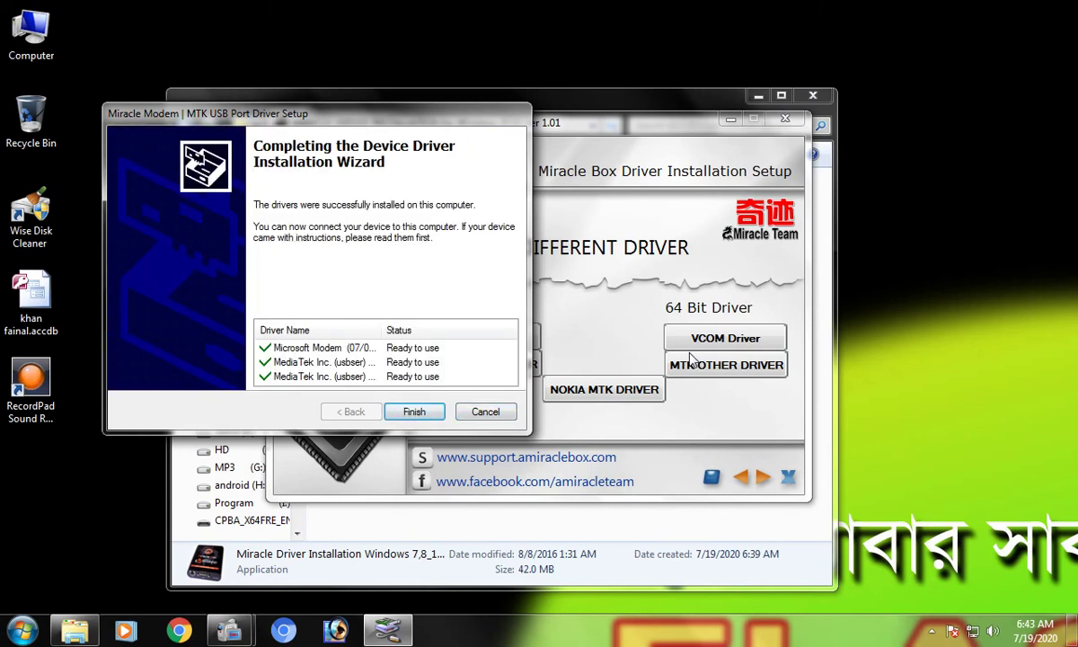
pyautogui.click(414, 410)
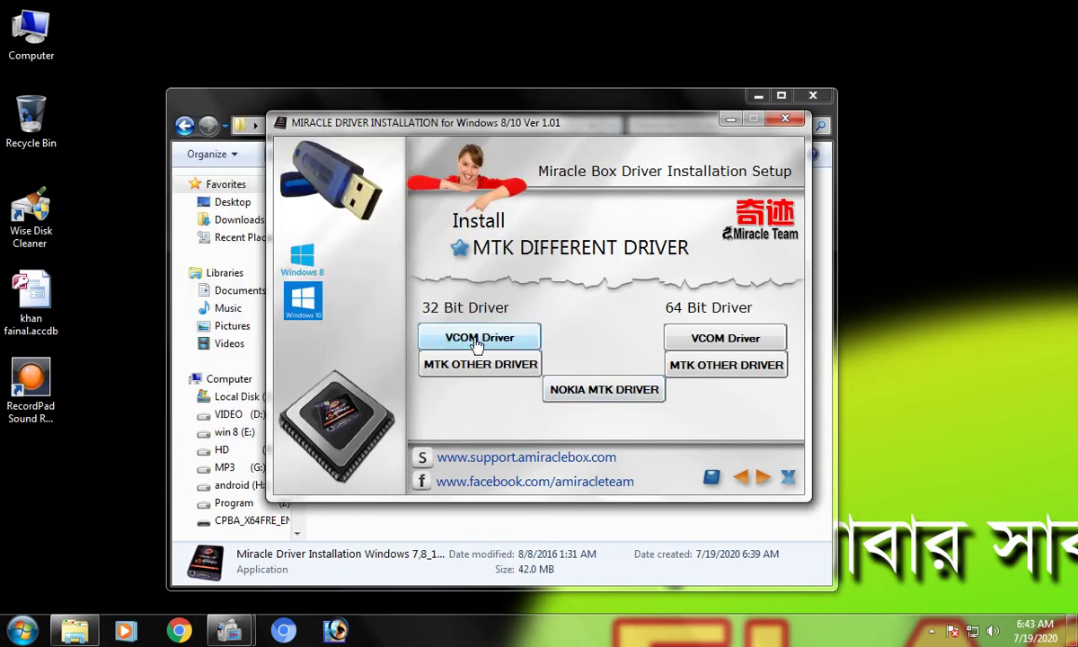
# - Try twice to install the Nokia MTK driver, dismissing the installer notice and closing the USB Serial Port Driver (x86) wizard each time
pyautogui.click(602, 399)
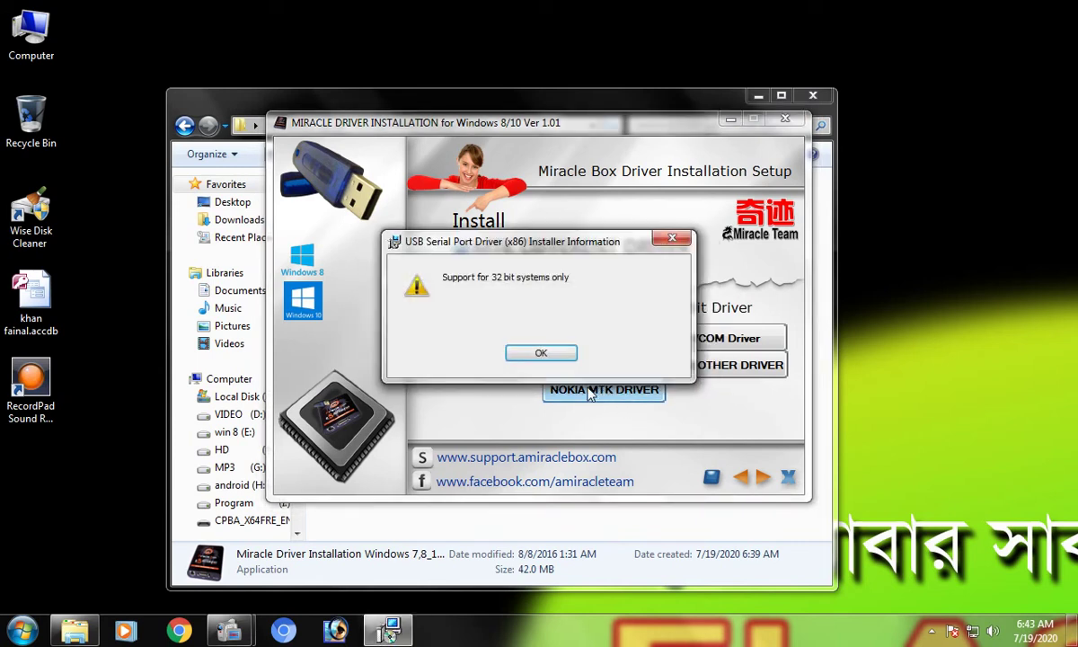
pyautogui.click(535, 353)
pyautogui.click(622, 448)
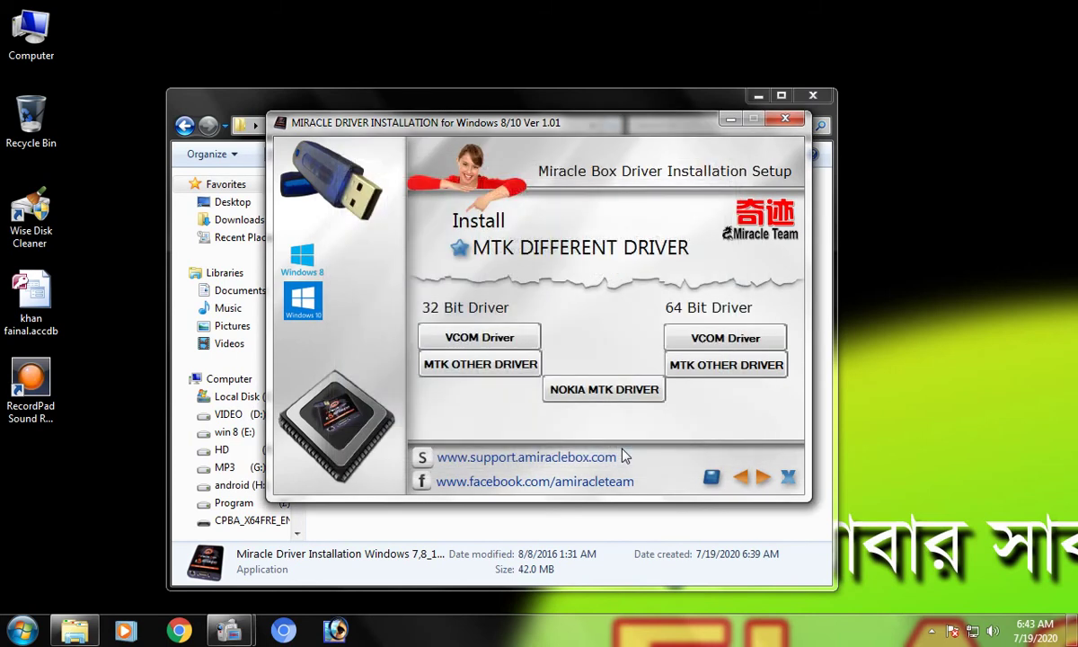
pyautogui.click(592, 395)
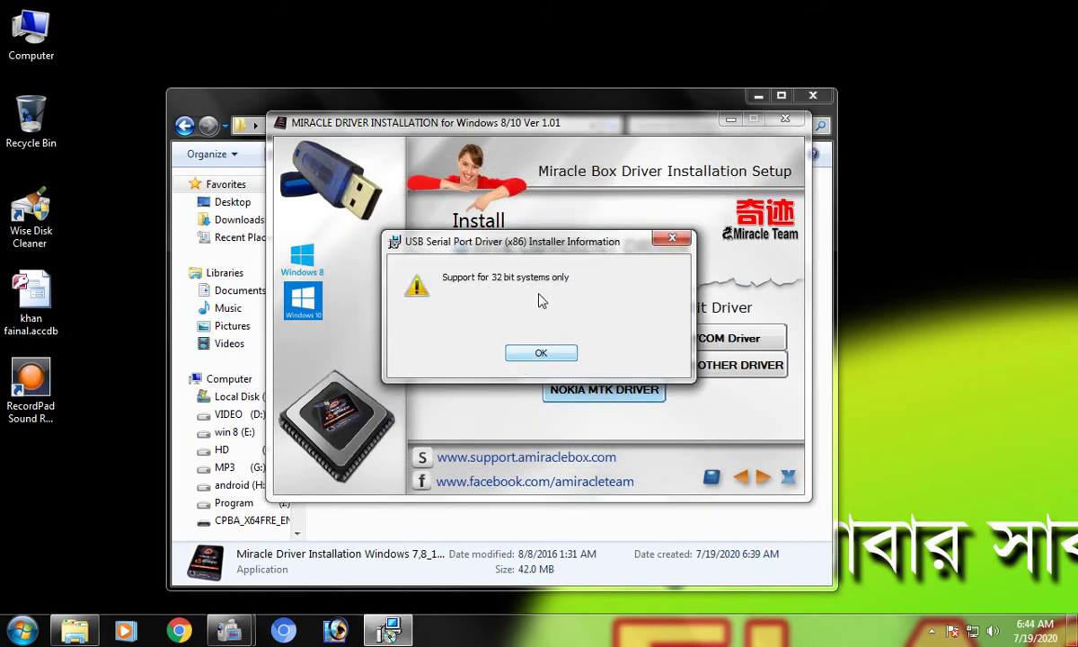
pyautogui.click(540, 353)
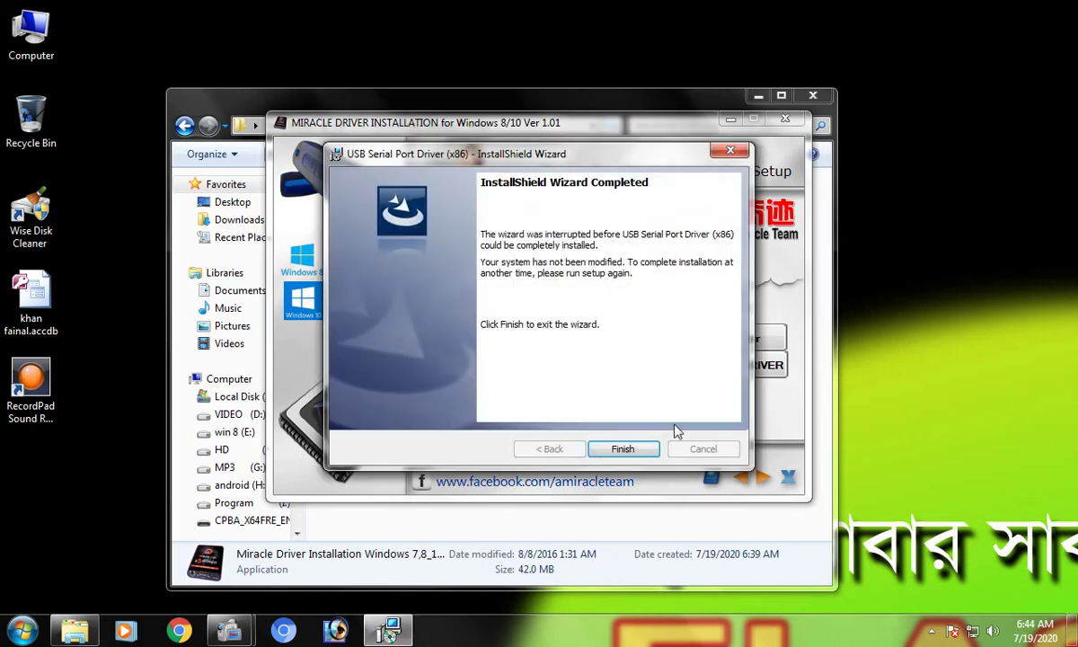
pyautogui.click(623, 449)
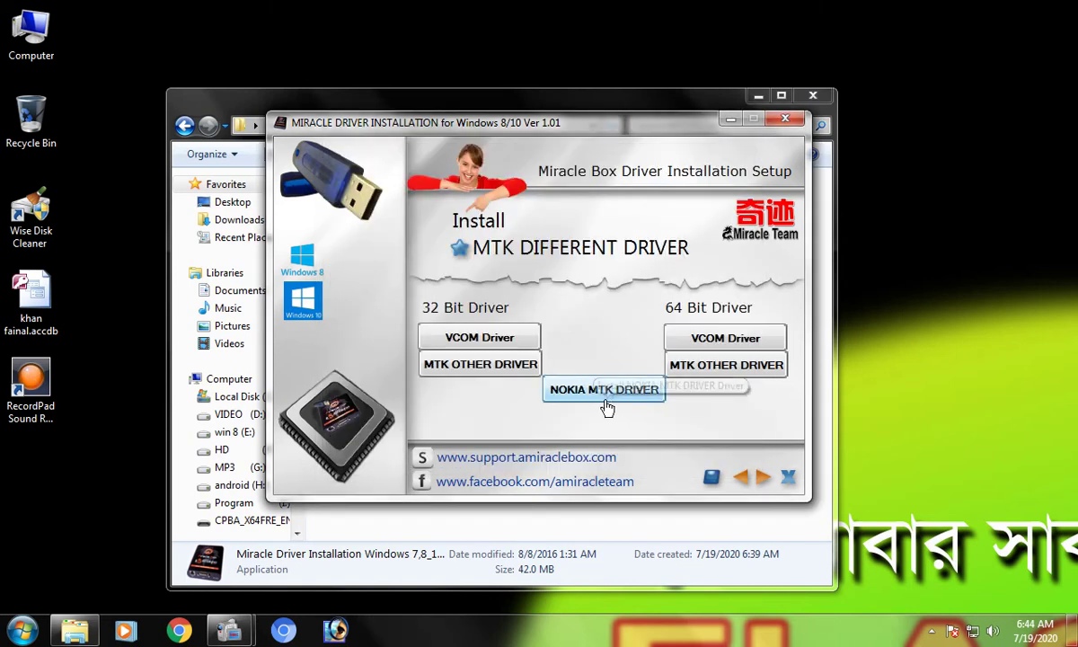
# - Try to install the 32-bit MTK other driver and dismiss the Device Driver Installation Wizard notice
pyautogui.click(437, 359)
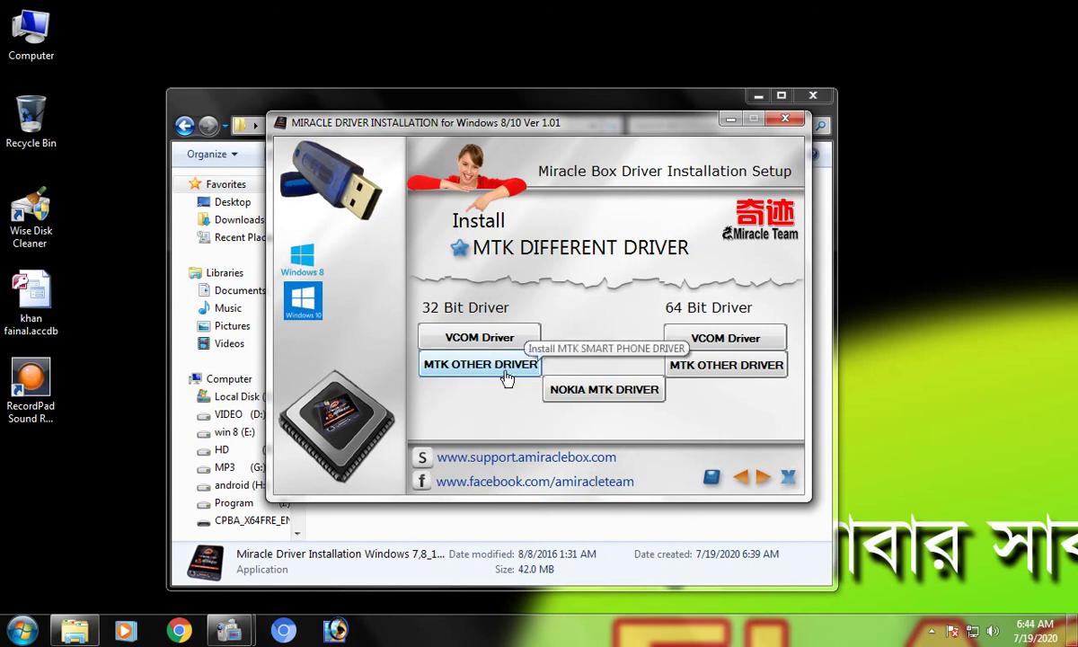
pyautogui.click(464, 373)
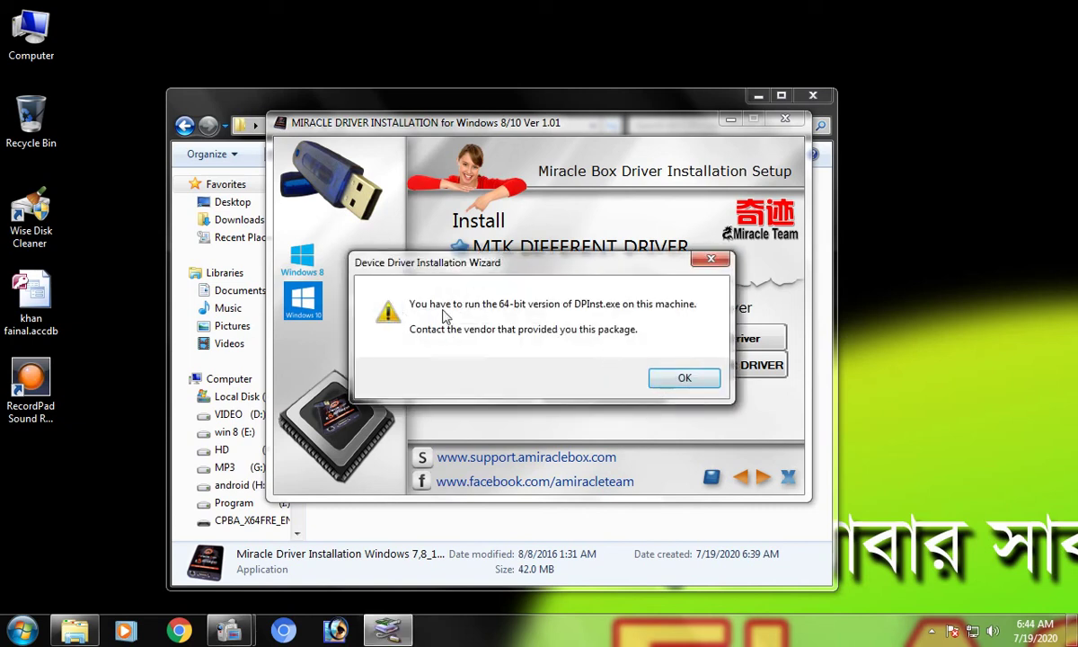
pyautogui.click(680, 378)
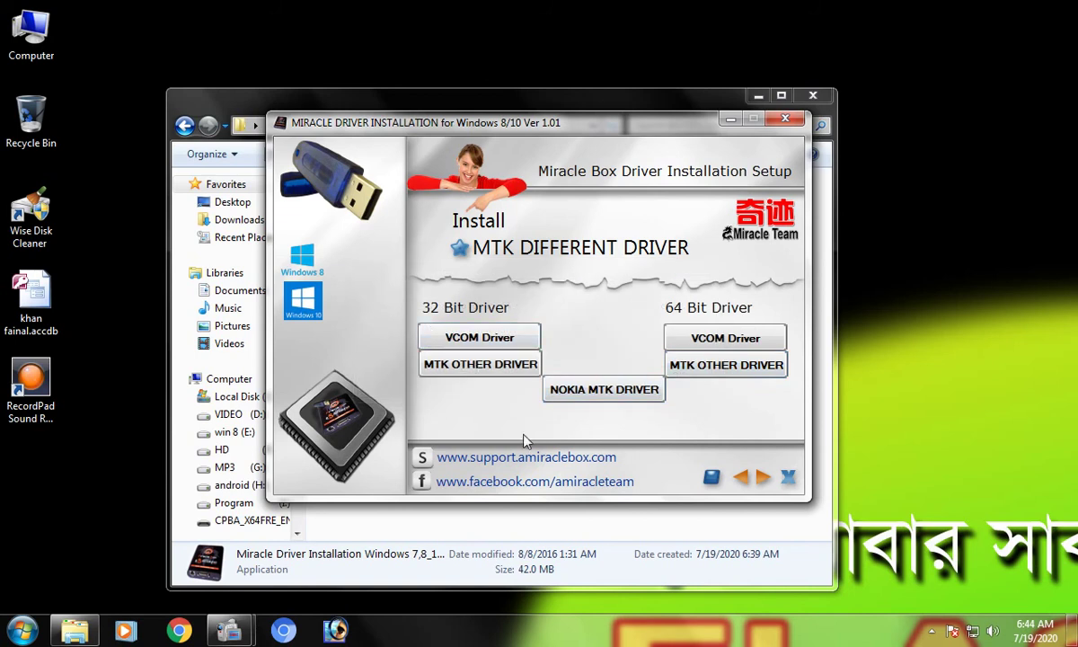
# - Install the 64-bit SPD driver, allowing each unverified driver, and finish the Miracle Spreadtrum Driver Setup wizard
pyautogui.click(738, 478)
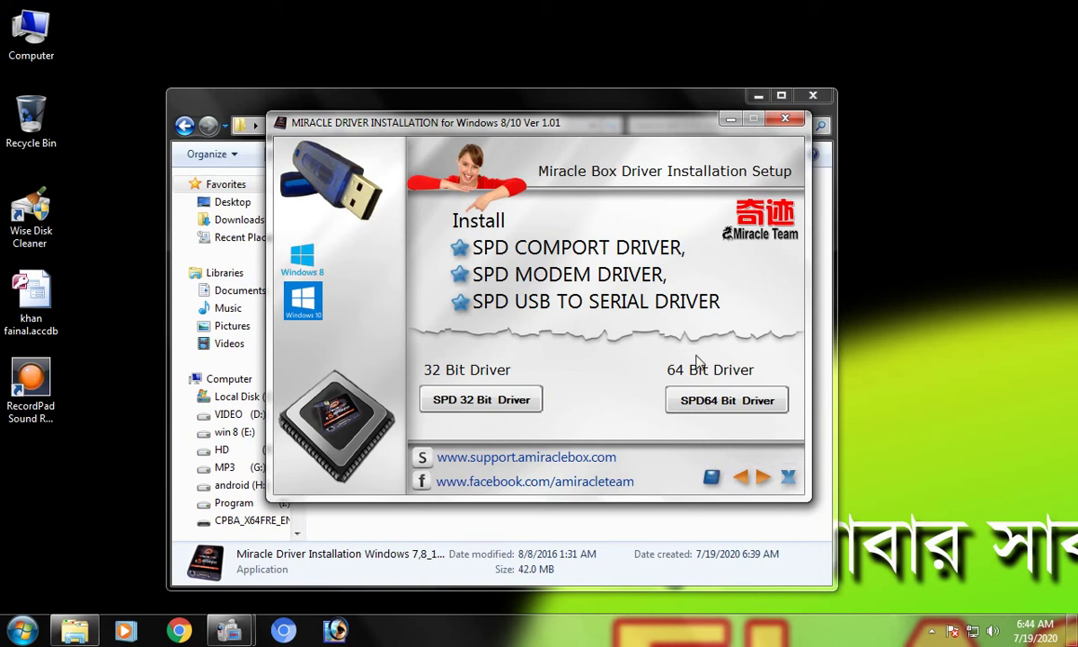
pyautogui.click(699, 406)
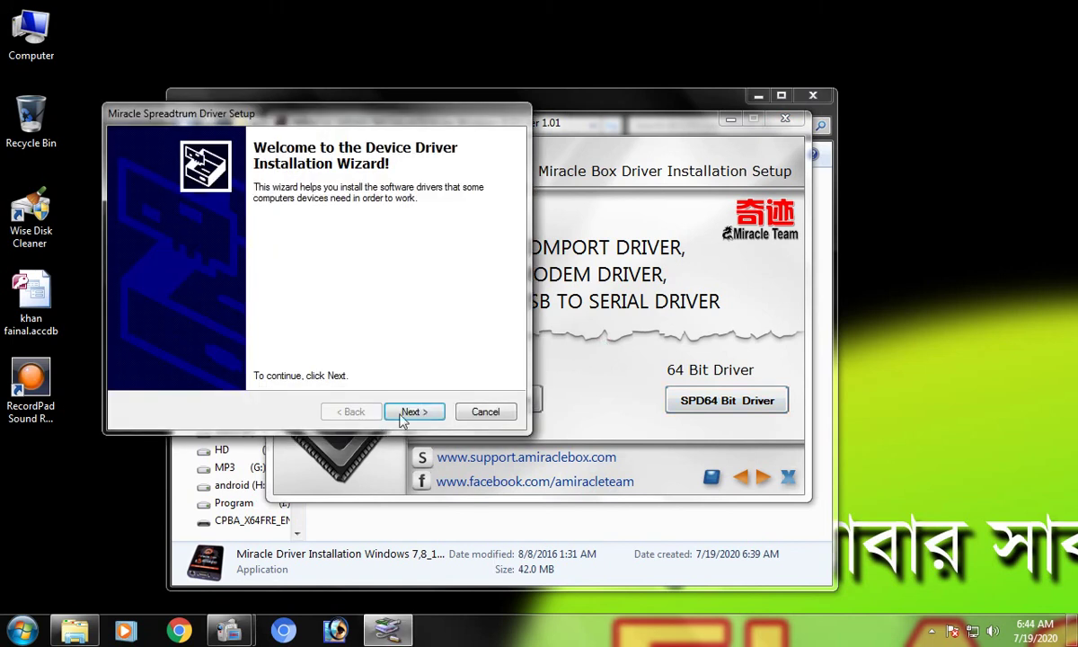
pyautogui.click(413, 411)
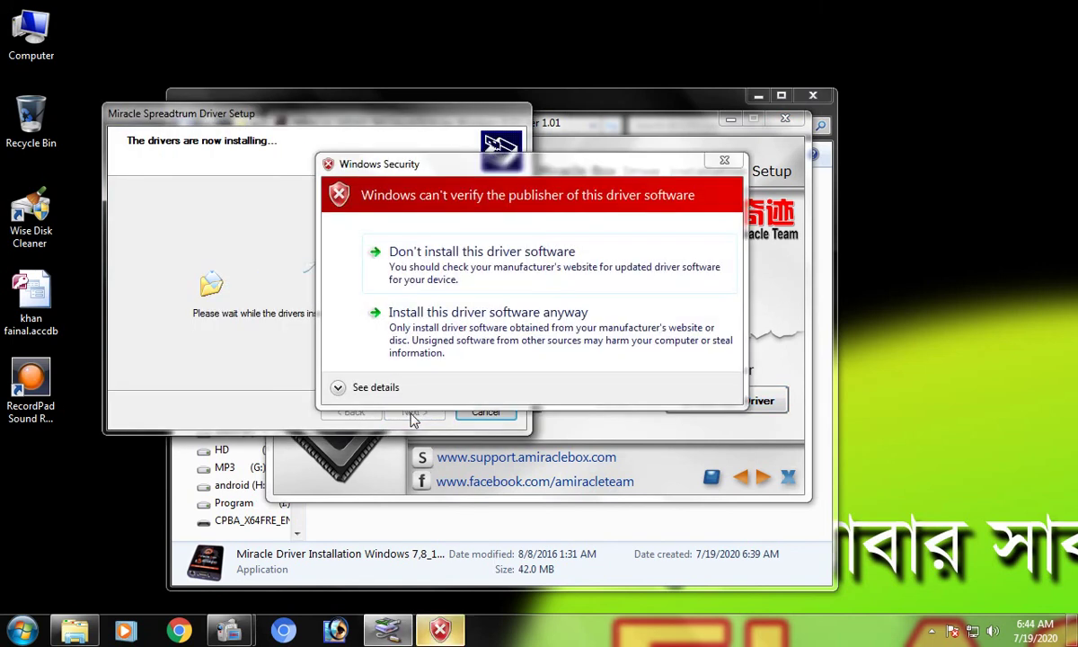
pyautogui.click(446, 339)
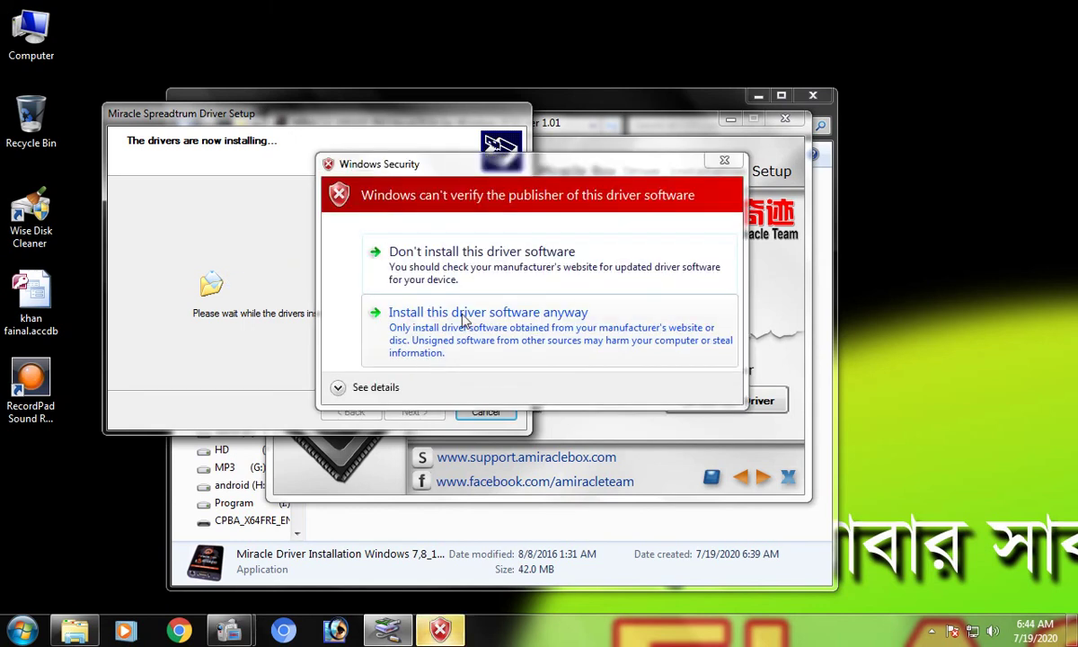
pyautogui.click(428, 325)
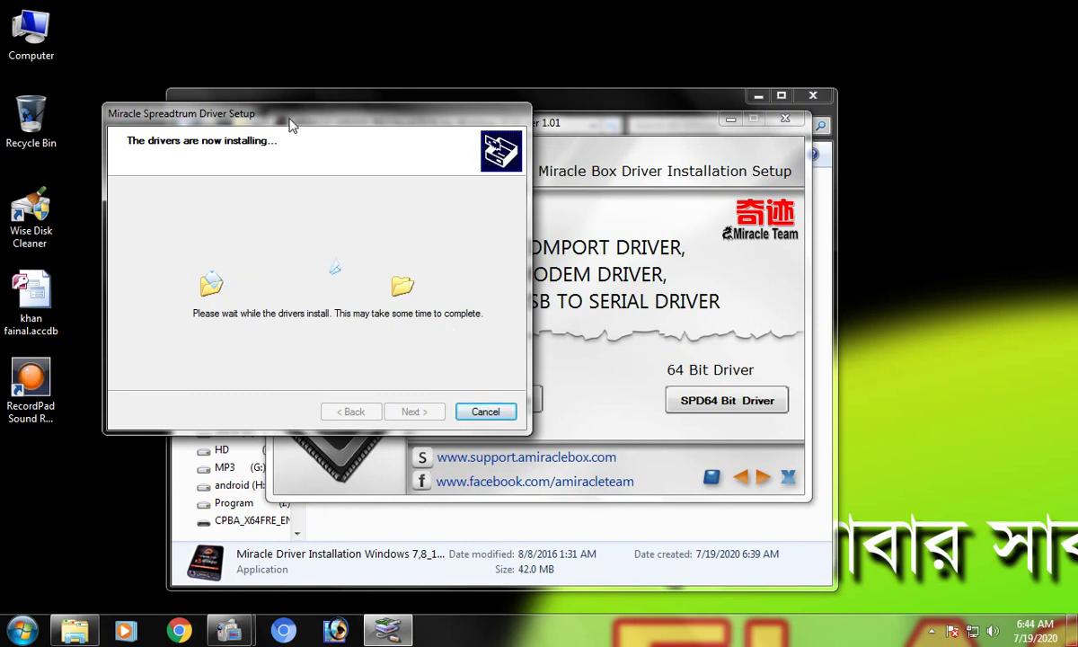
pyautogui.moveTo(289, 121); pyautogui.dragTo(632, 18)
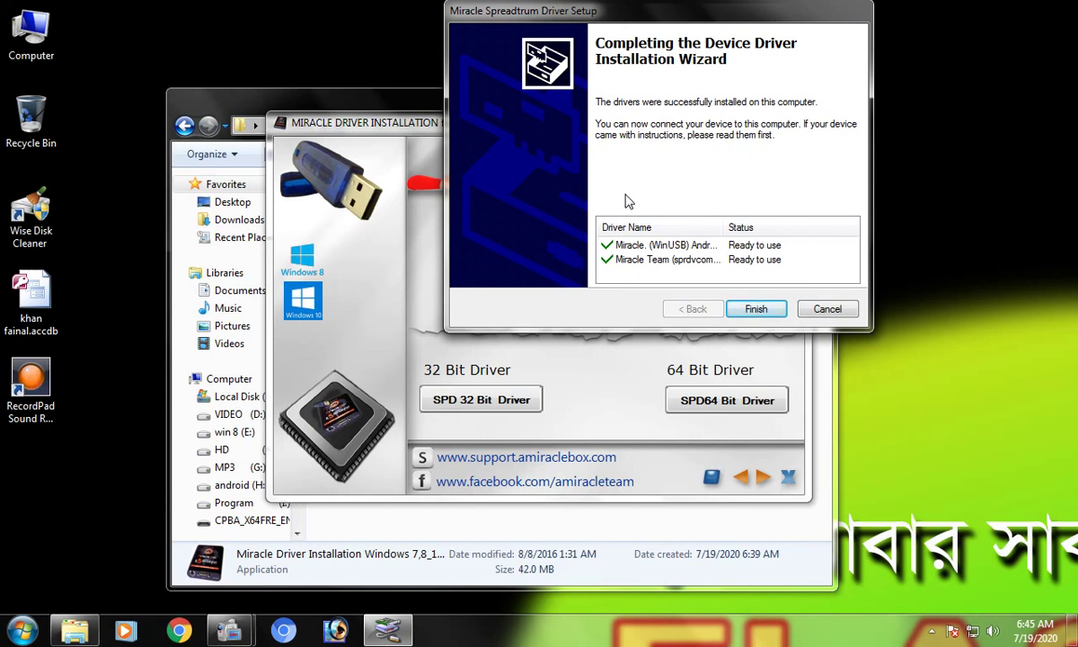
pyautogui.click(756, 310)
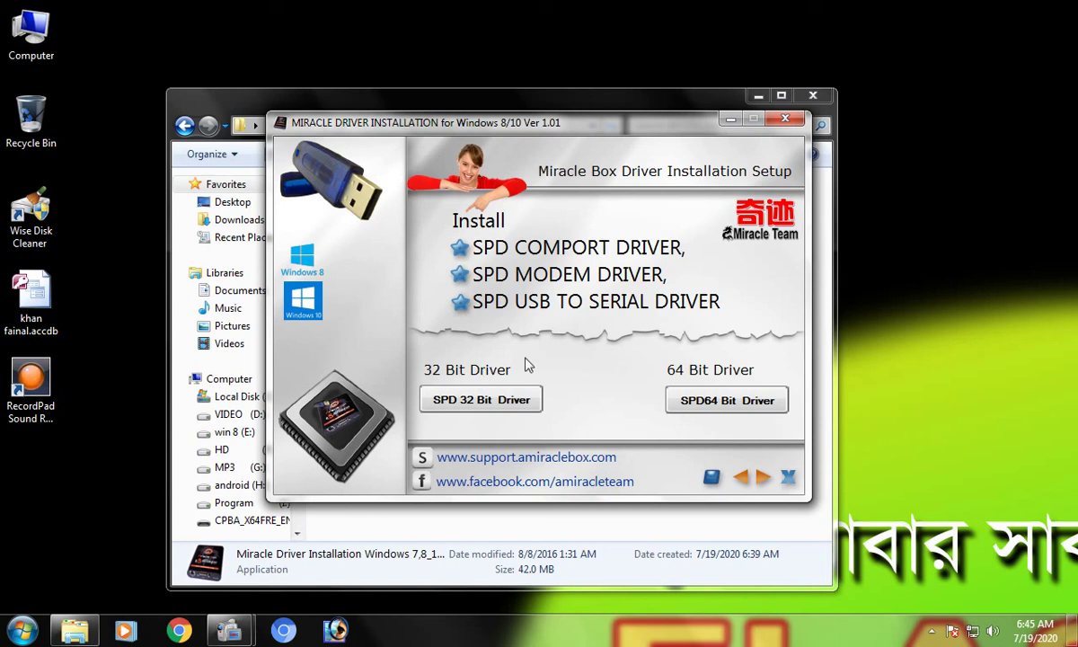
# - Review the installer's Miracle/Eagle Box, Coolsand/RDA and MTK driver pages
pyautogui.click(741, 478)
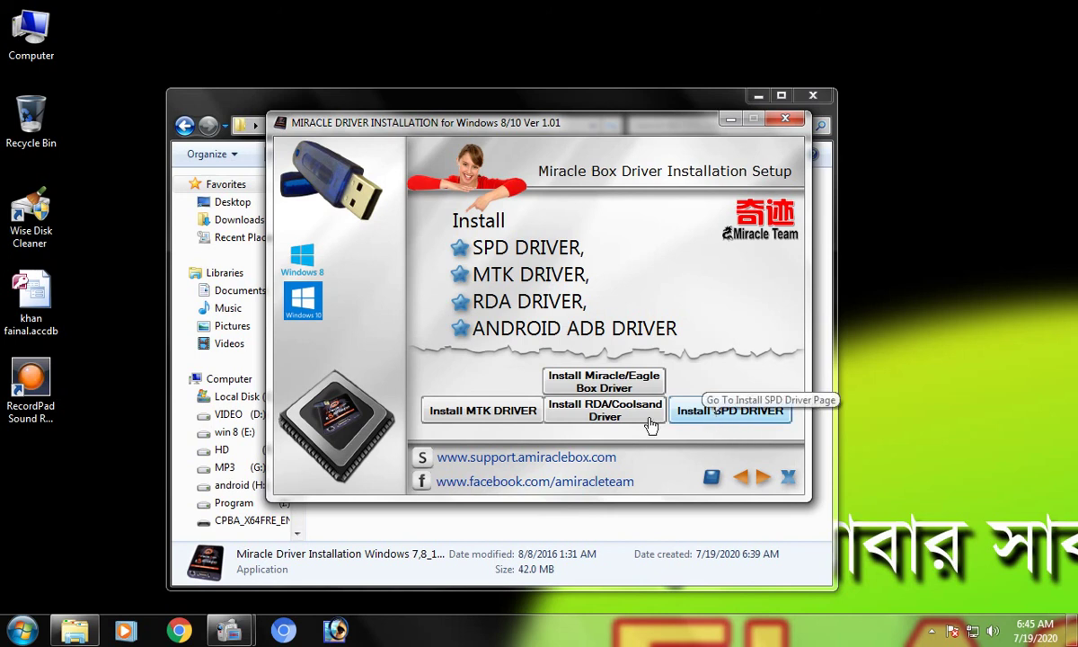
pyautogui.click(604, 384)
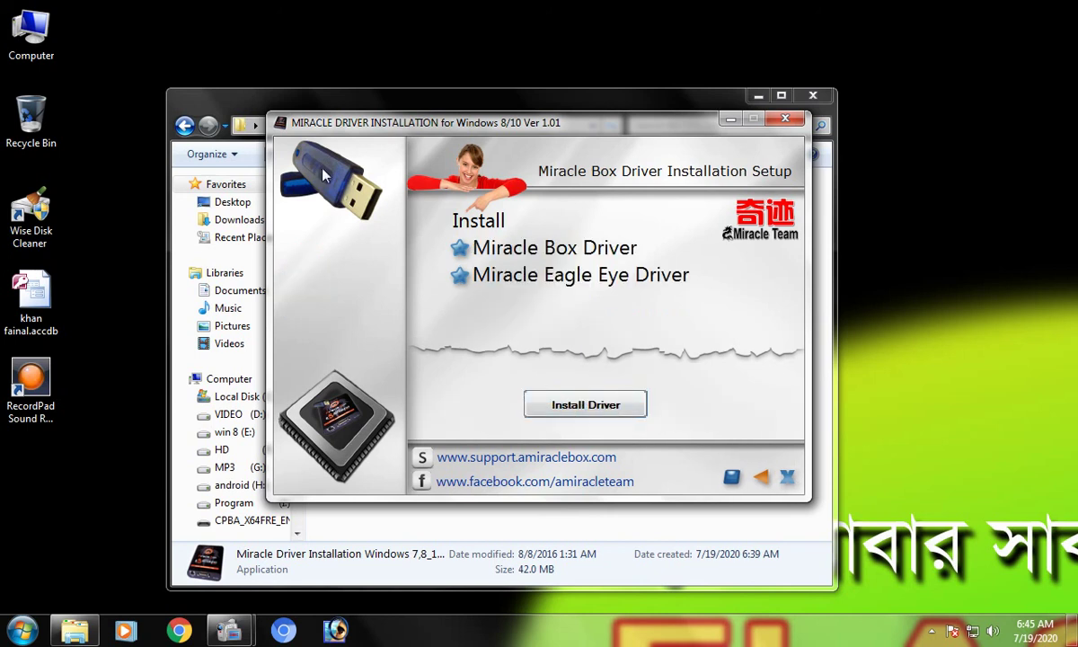
pyautogui.click(760, 477)
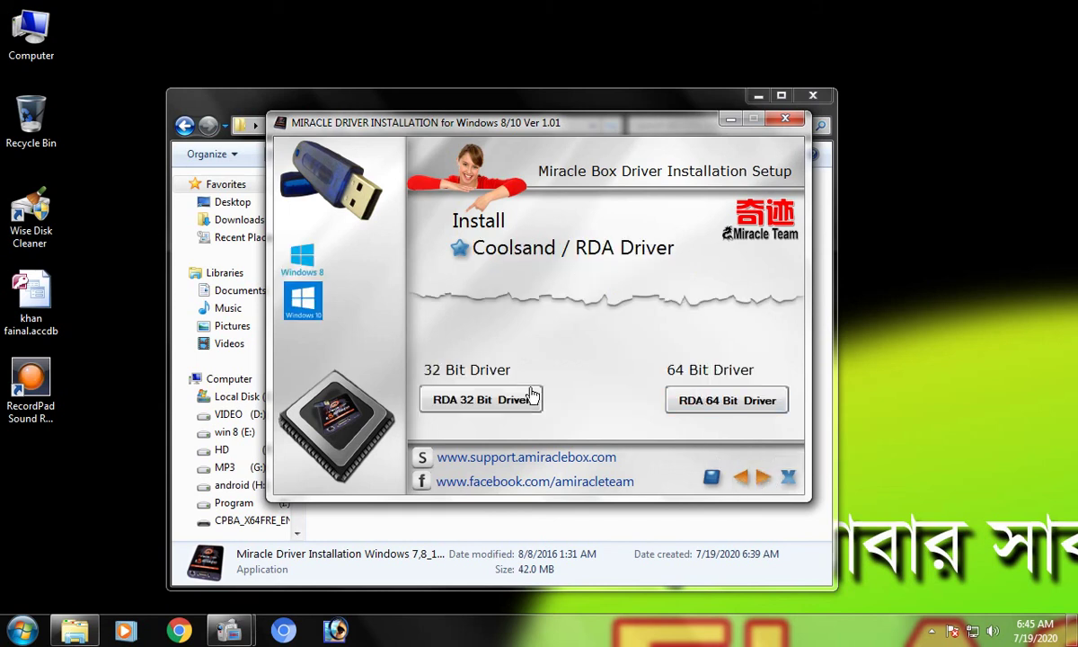
pyautogui.click(762, 477)
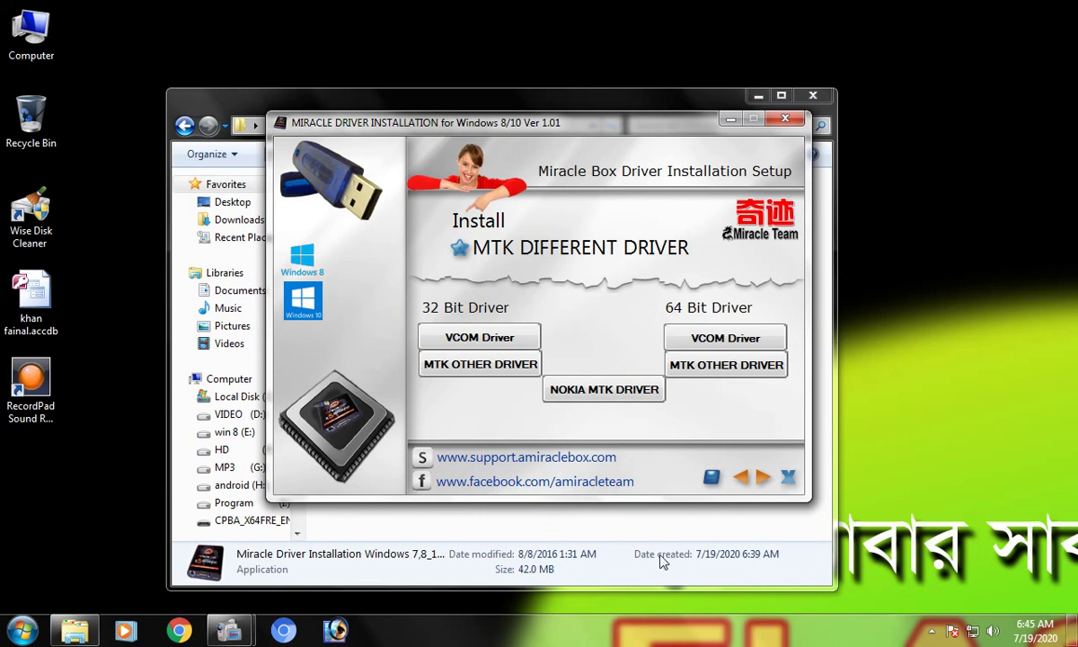
# - Minimize the All CPU Usb DRIVER Windos 7-8-10 folder window, leaving the driver installer open
pyautogui.click(699, 530)
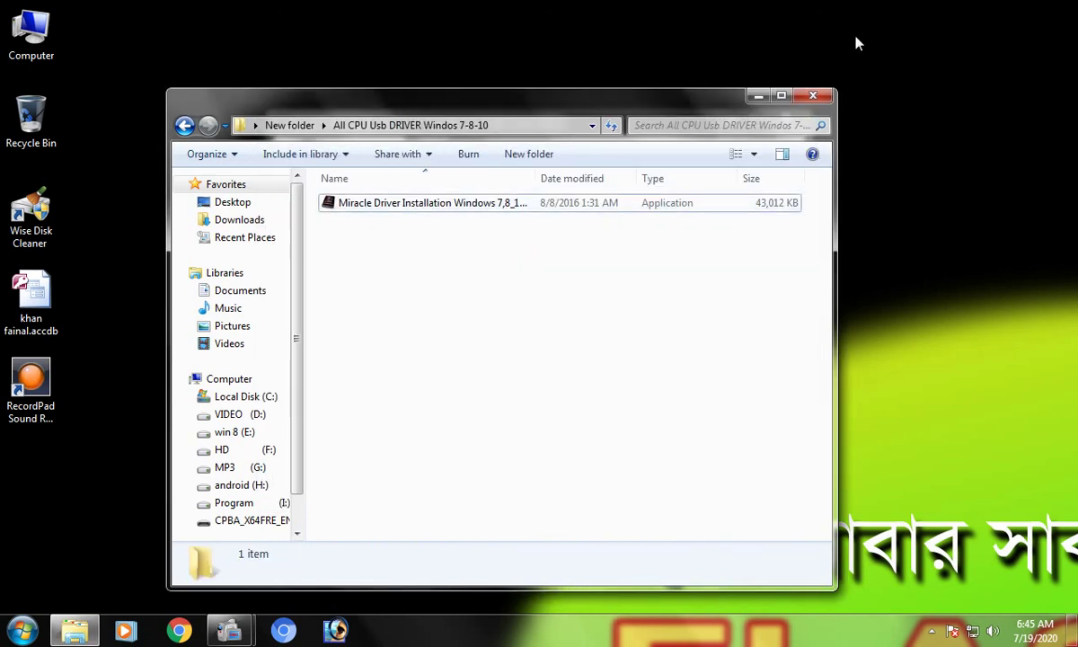
pyautogui.click(759, 95)
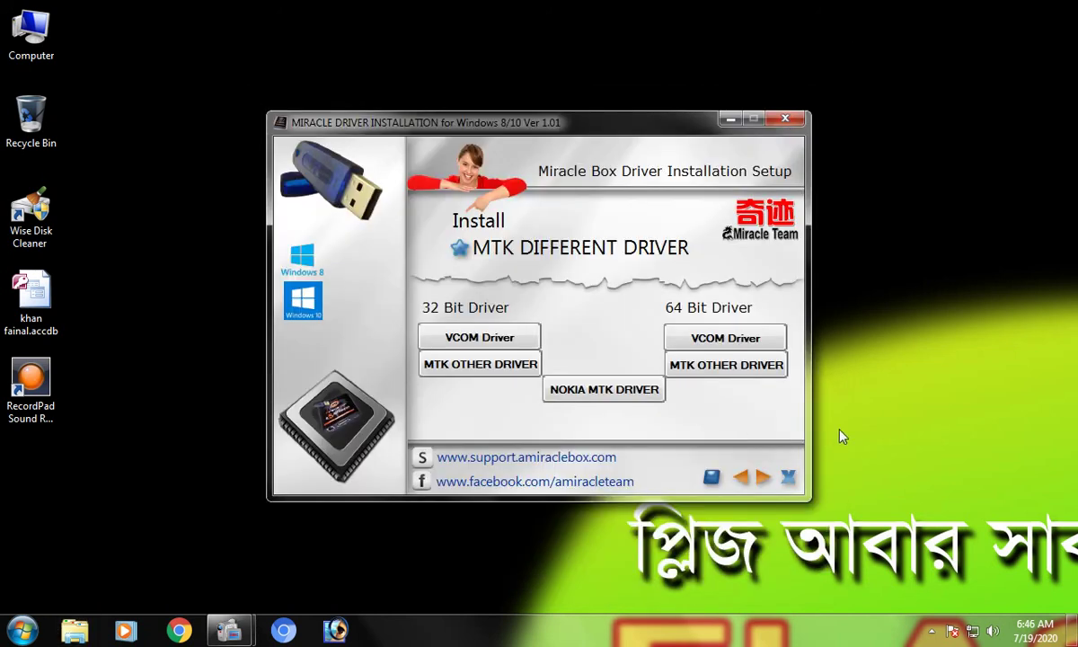